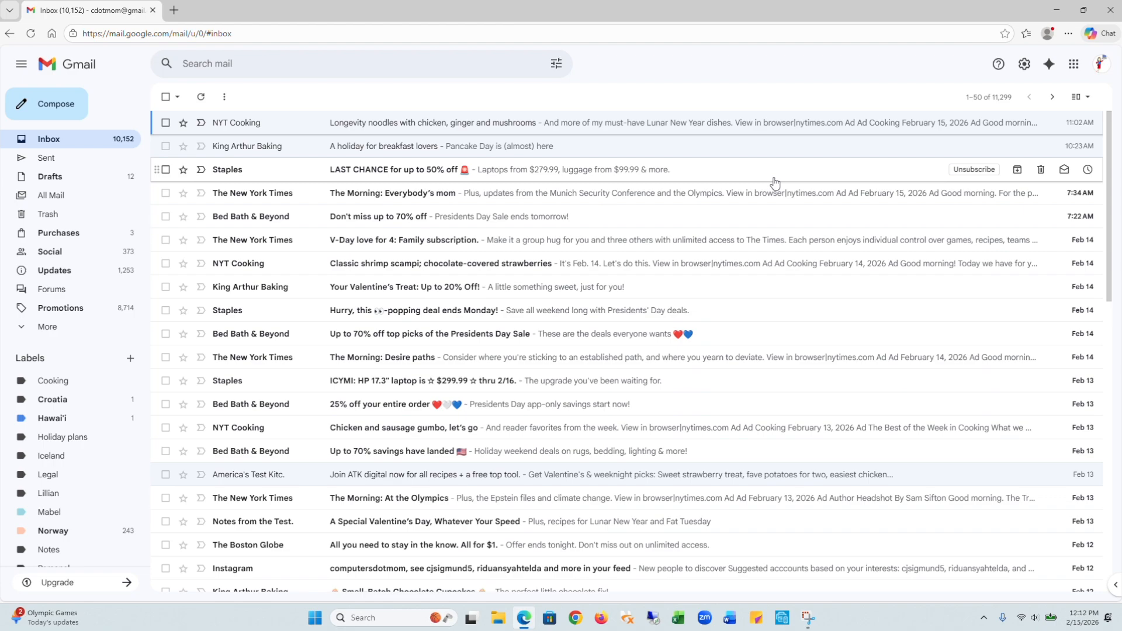
# Step: Open the King Arthur Baking message "A holiday for breakfast lovers" and start a filter for messages like it
pyautogui.click(330, 151)
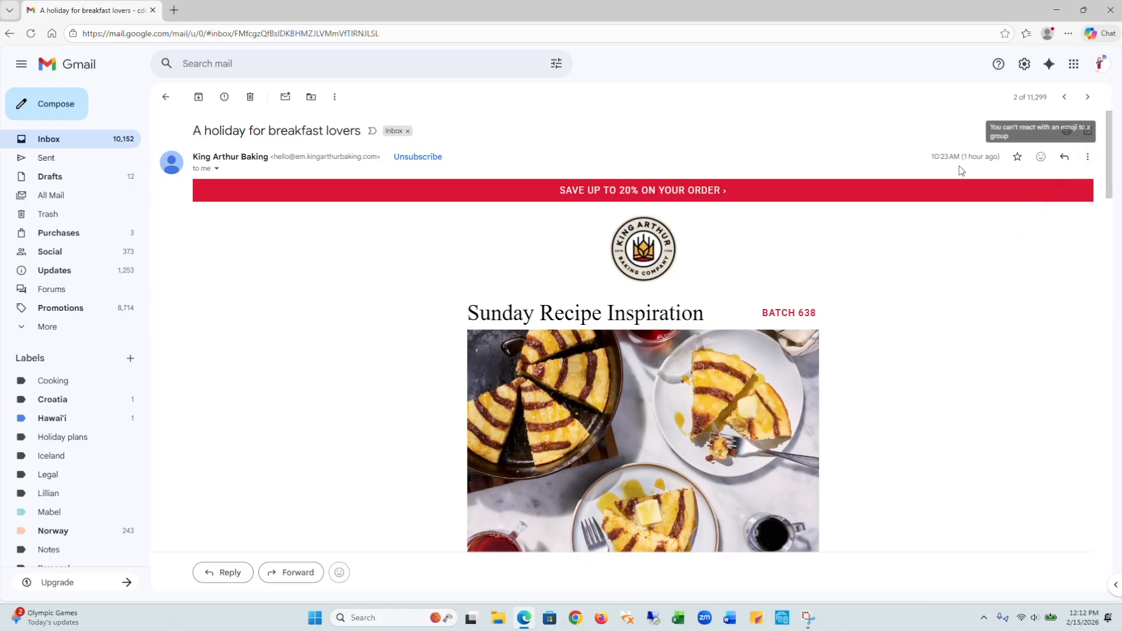
pyautogui.click(334, 98)
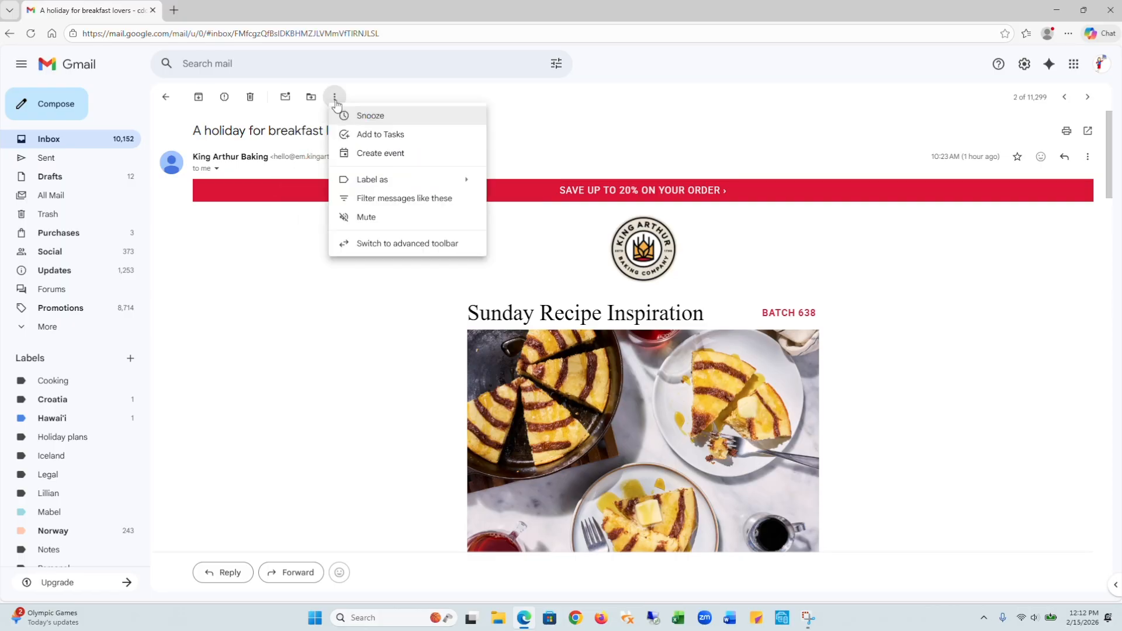
pyautogui.click(378, 205)
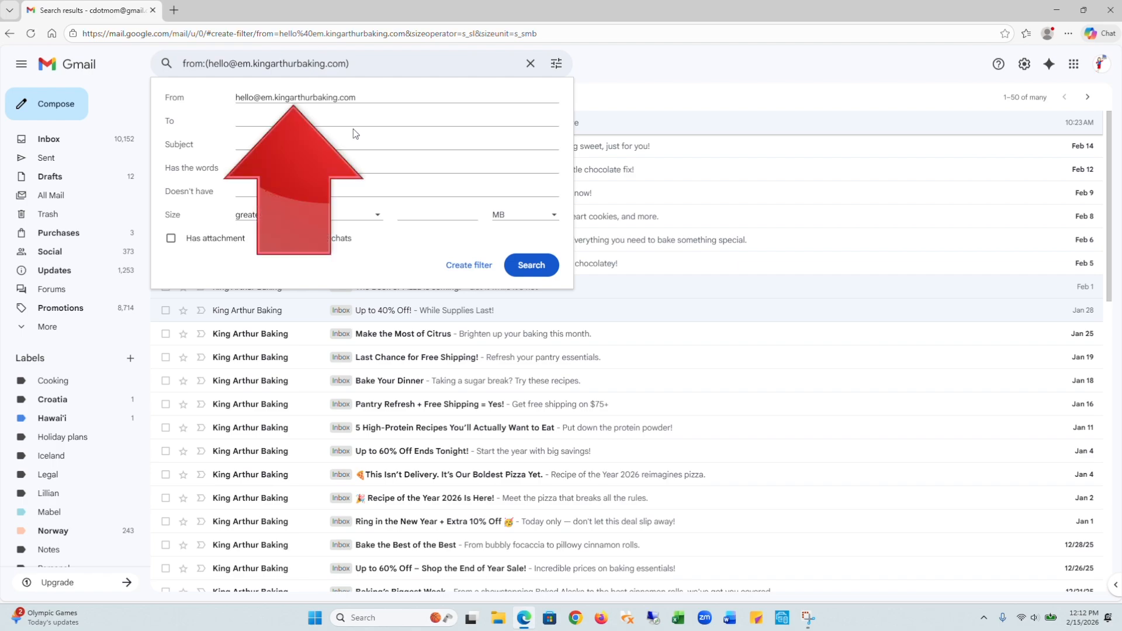
# Step: Search with the filter's sender criterion and look through the matching messages on the first and second results pages
pyautogui.click(532, 266)
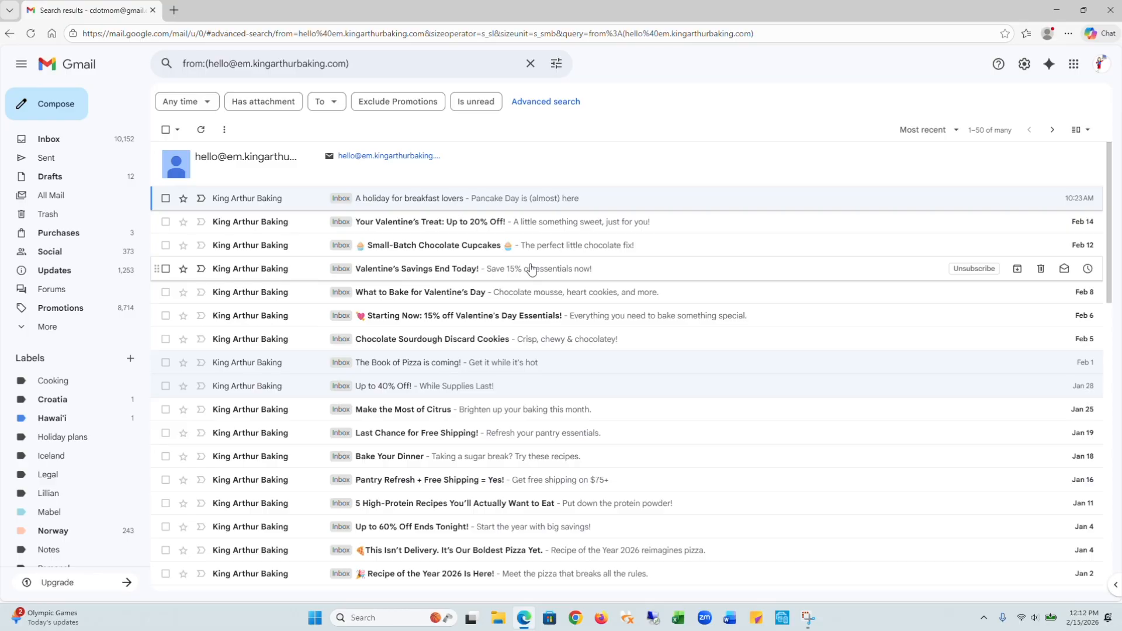
pyautogui.scroll(-4, 547, 409)
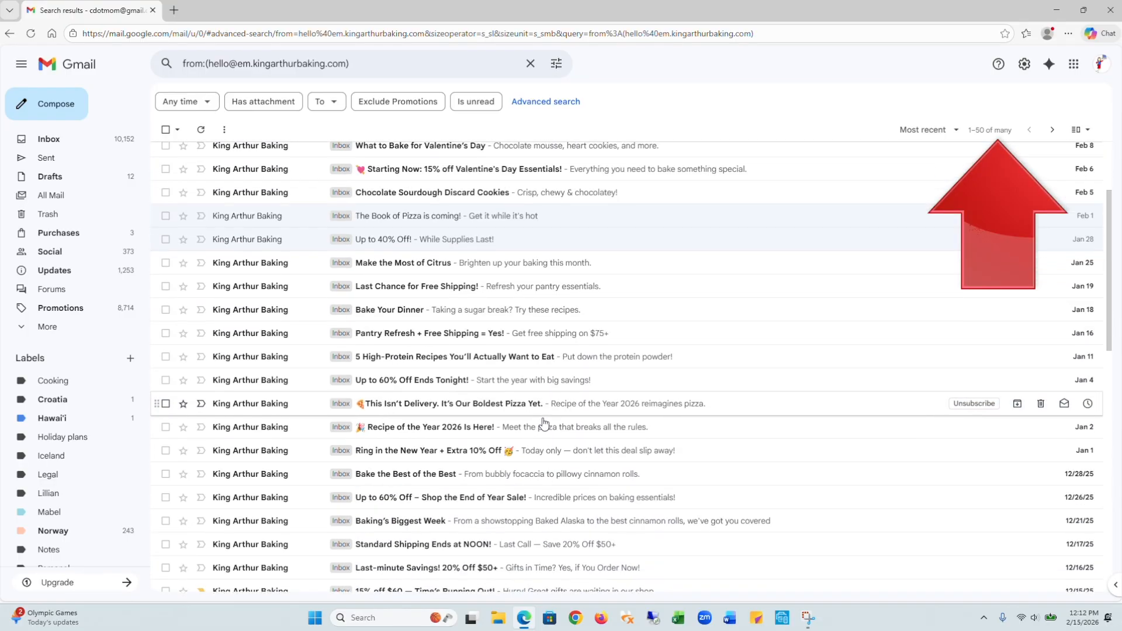
pyautogui.scroll(4, 561, 397)
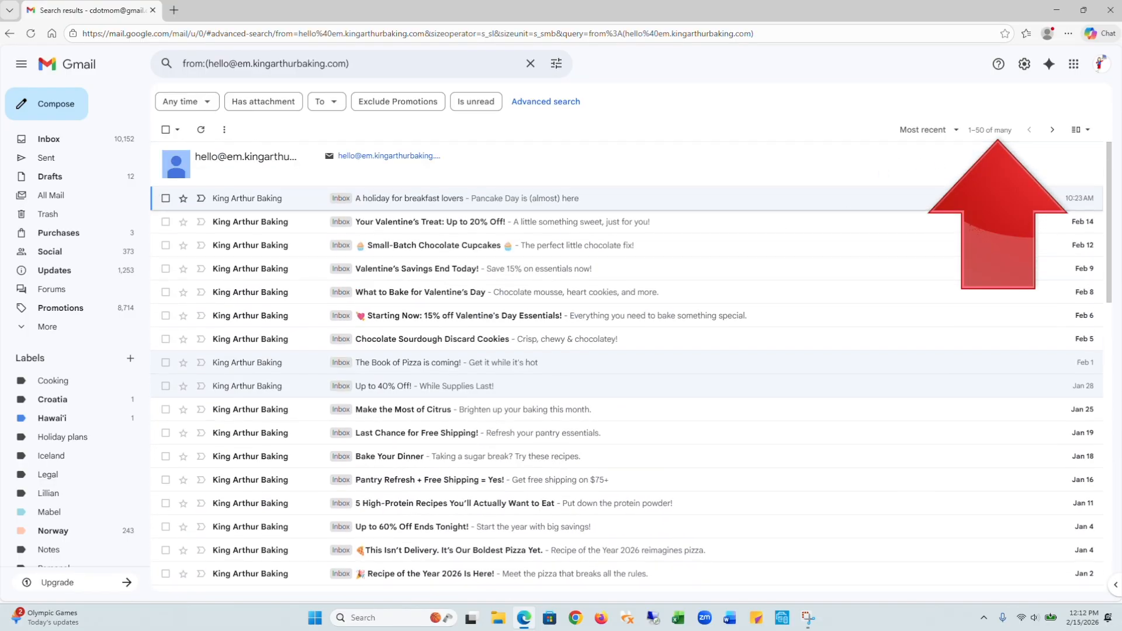
pyautogui.click(1052, 131)
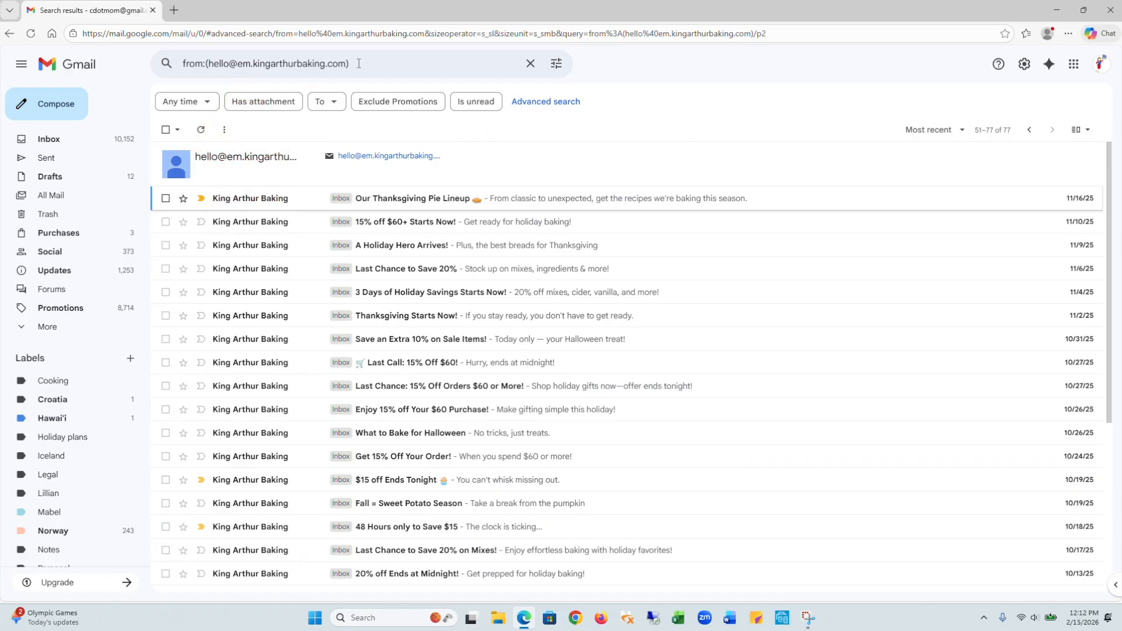
# Step: Create a filter for the King Arthur Baking sender that applies the Cooking label, including to existing matching conversations
pyautogui.click(556, 63)
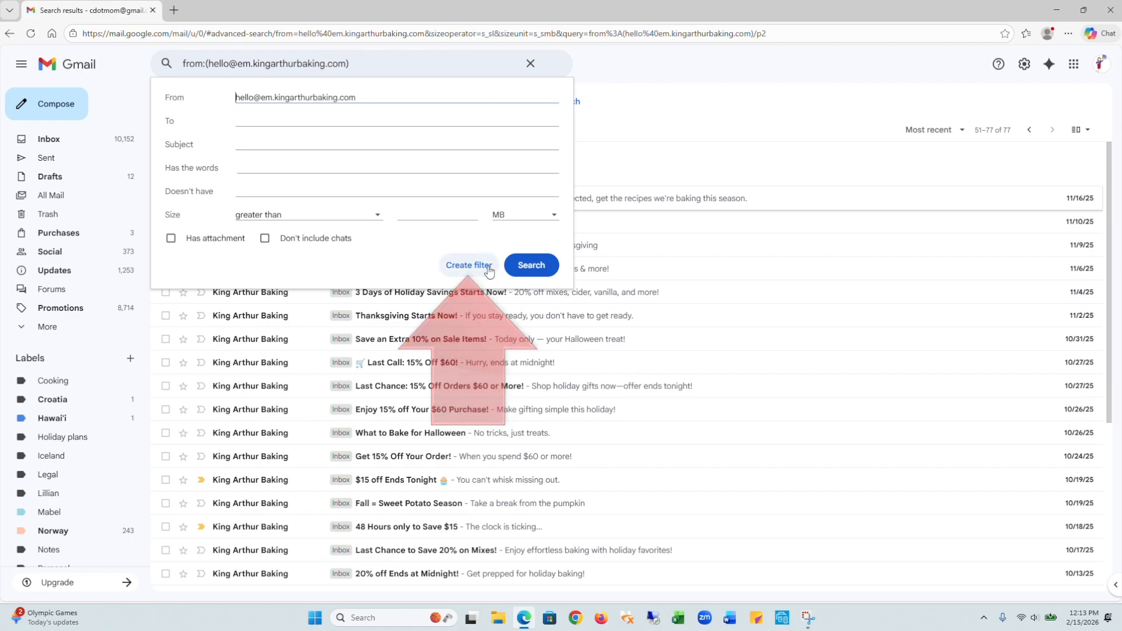
pyautogui.click(469, 265)
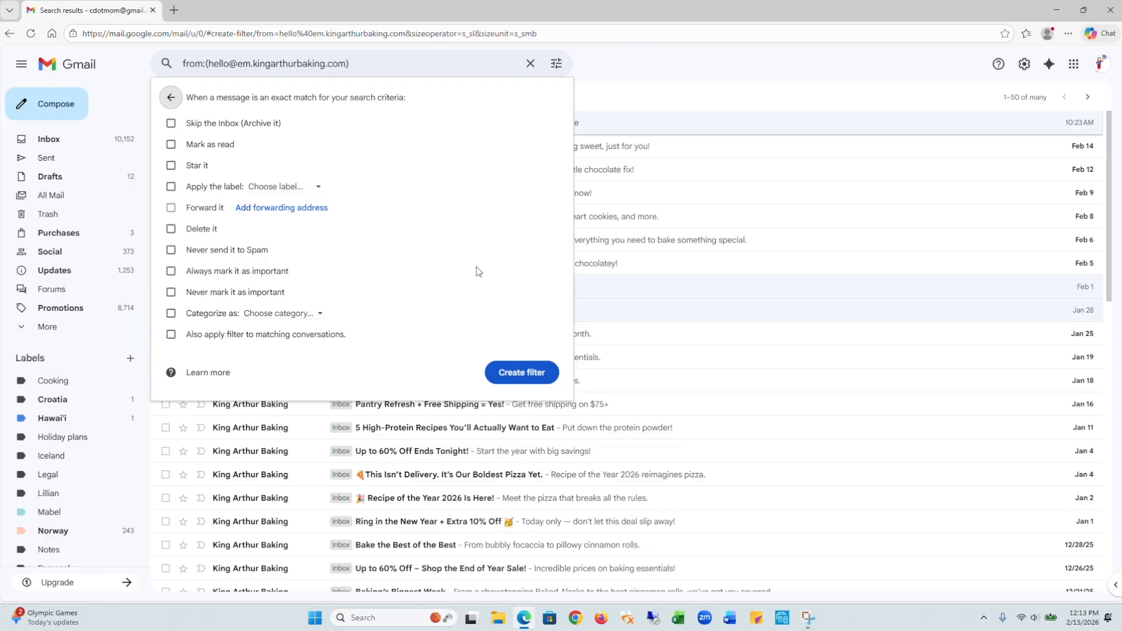
pyautogui.click(171, 188)
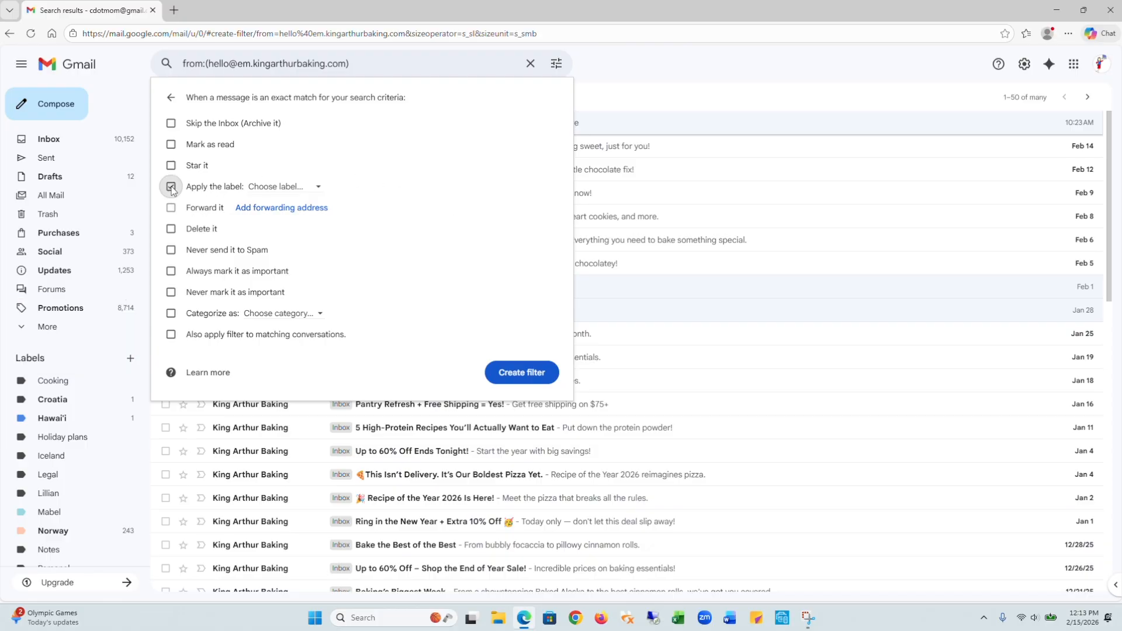
pyautogui.click(317, 193)
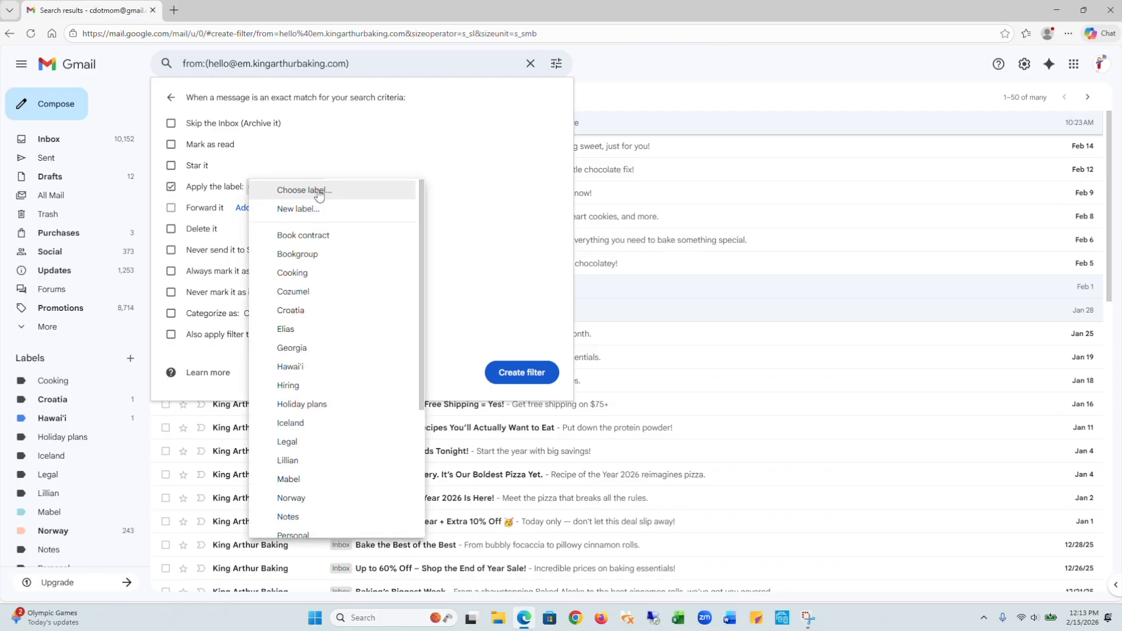
pyautogui.click(321, 274)
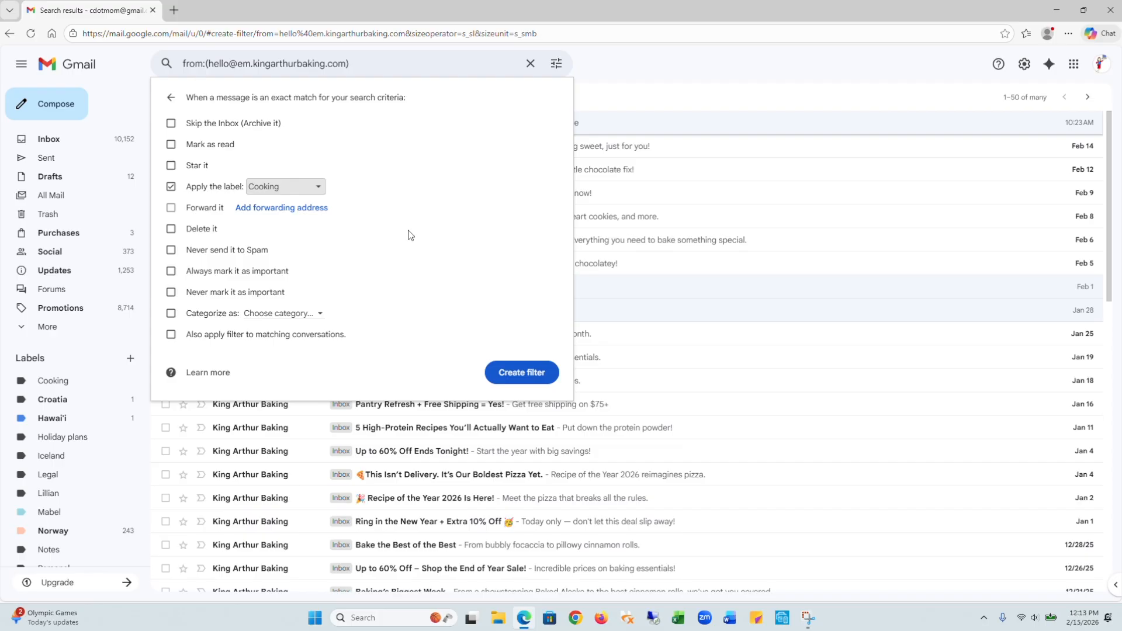
pyautogui.click(171, 337)
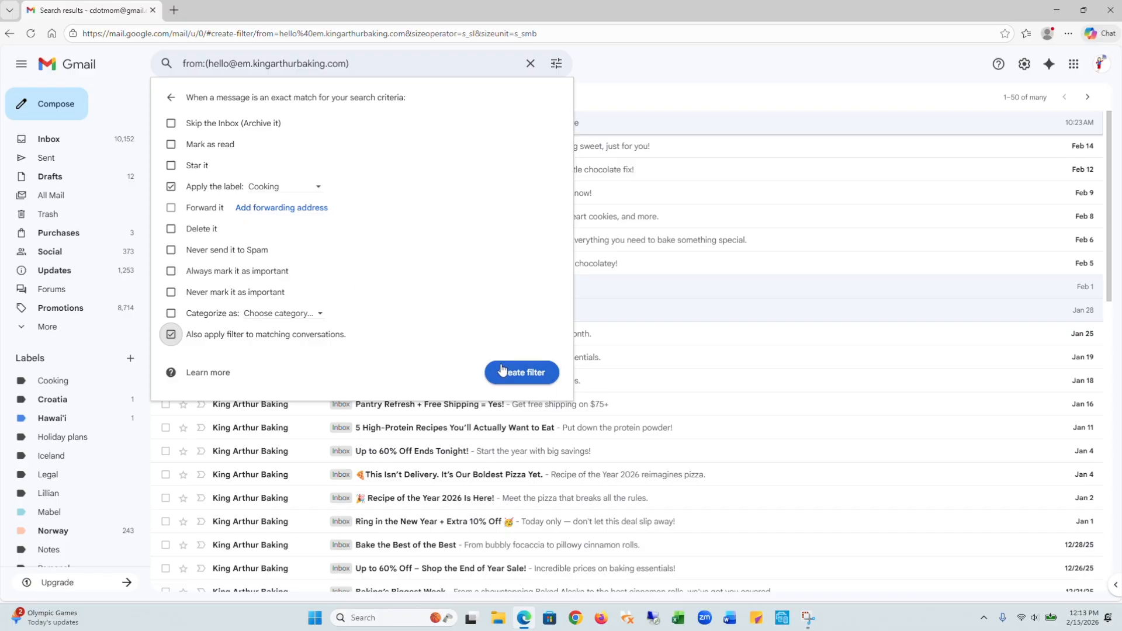
pyautogui.click(518, 375)
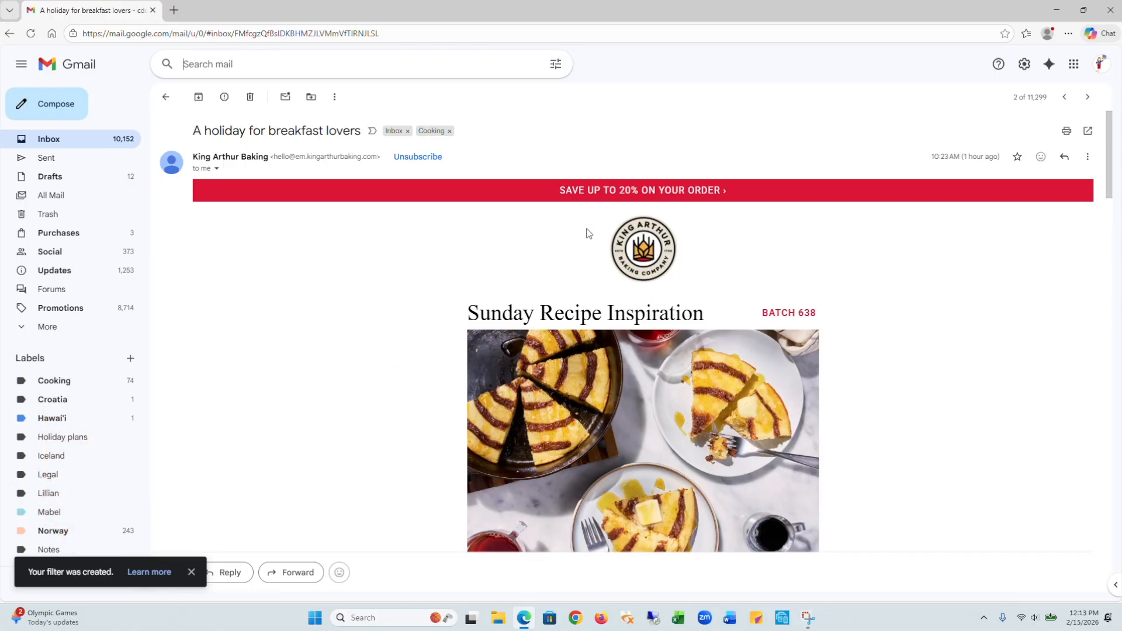
# Step: View the messages under the Cooking label and return to the inbox
pyautogui.click(85, 381)
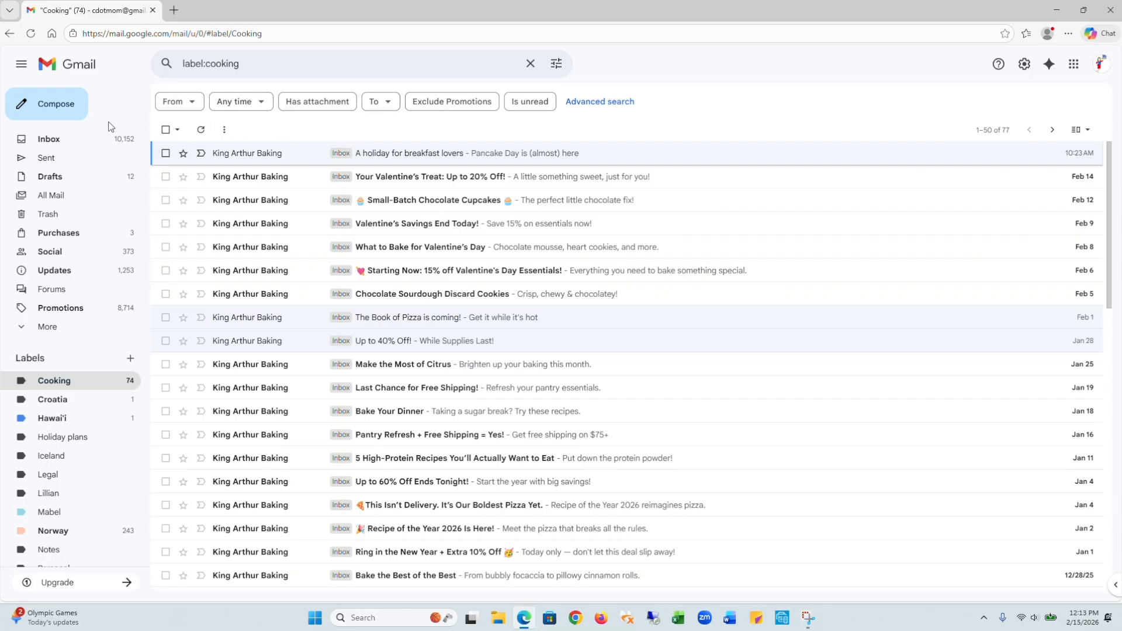
pyautogui.click(79, 144)
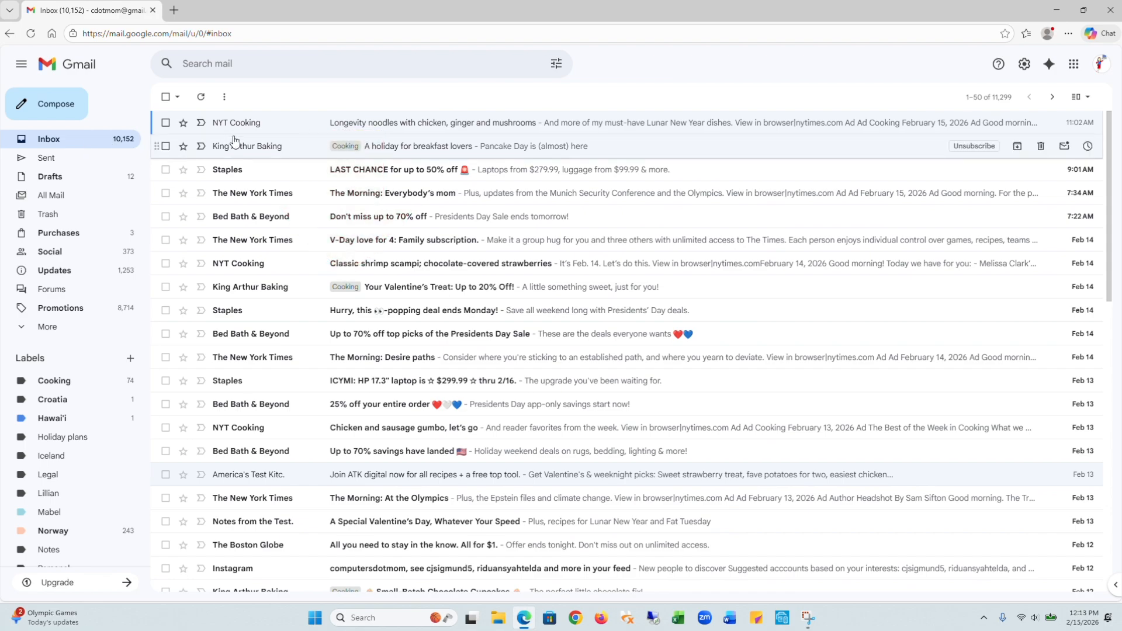
# Step: Start a filter from the NYT Cooking message "Longevity noodles with chicken, ginger and mushrooms", keep its suggested mailing-list criterion and continue to the filter actions
pyautogui.click(271, 126)
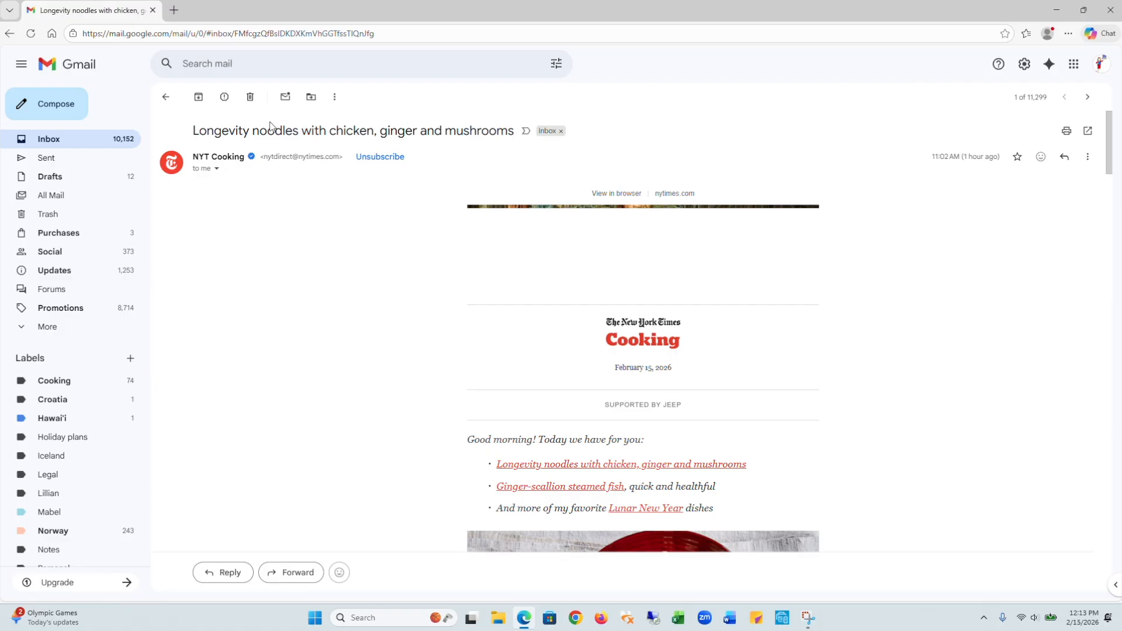
pyautogui.click(334, 96)
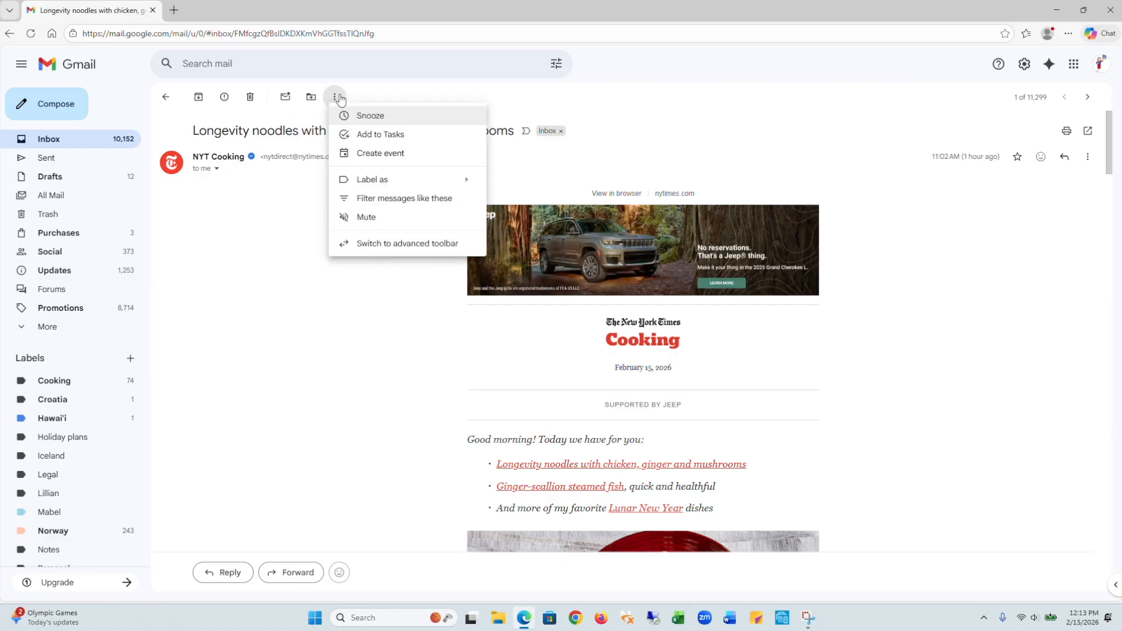
pyautogui.click(375, 199)
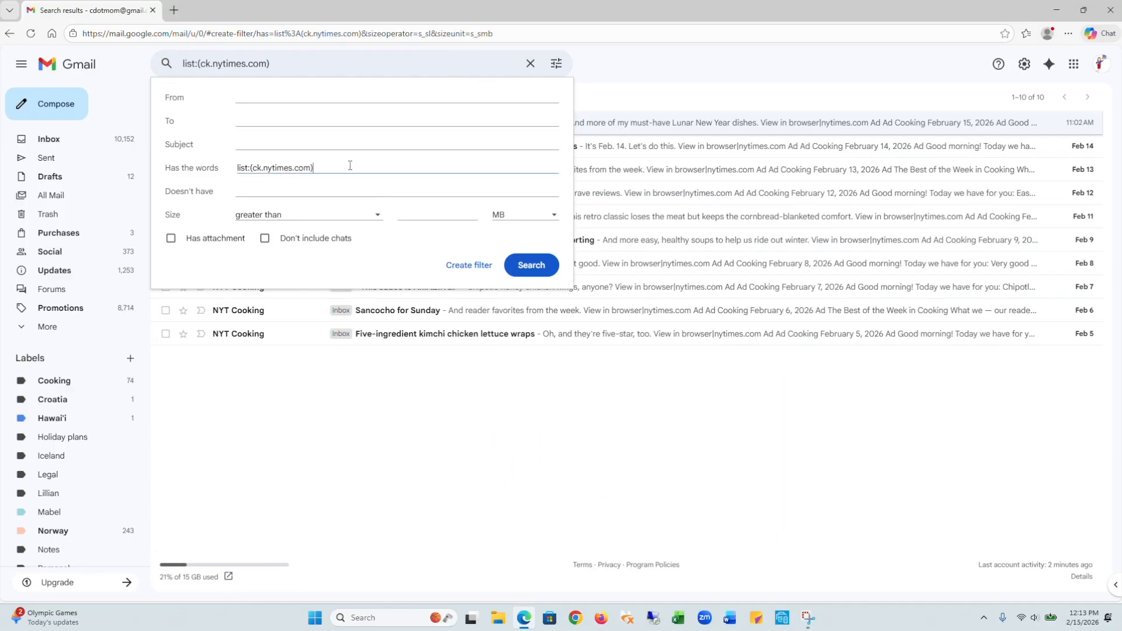
pyautogui.moveTo(350, 165); pyautogui.dragTo(205, 172)
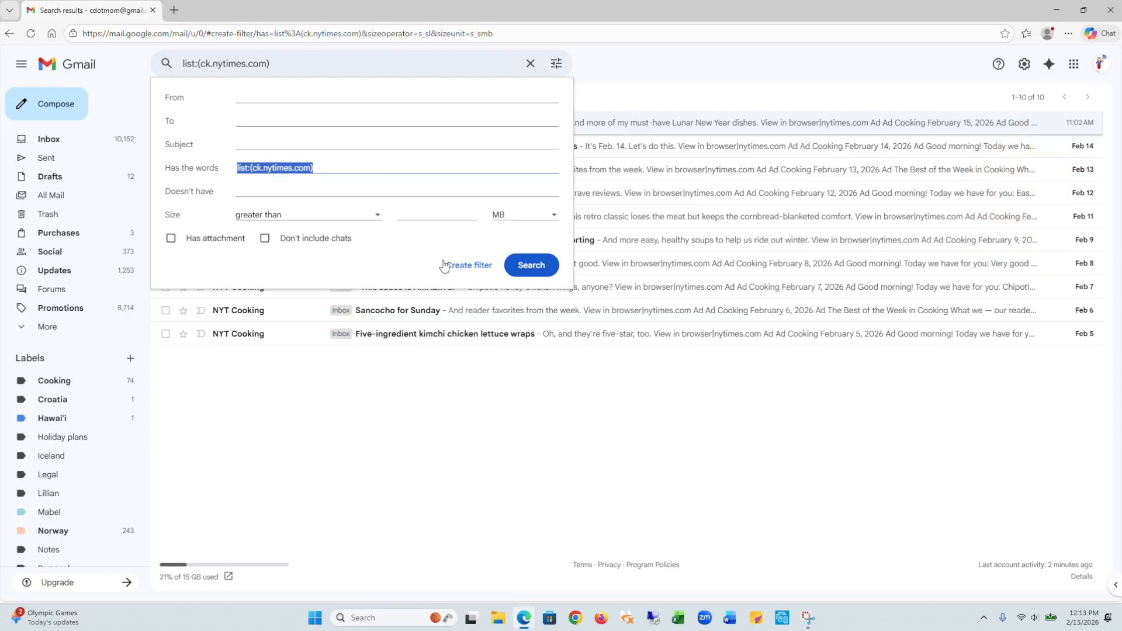
pyautogui.click(487, 272)
pyautogui.click(487, 272)
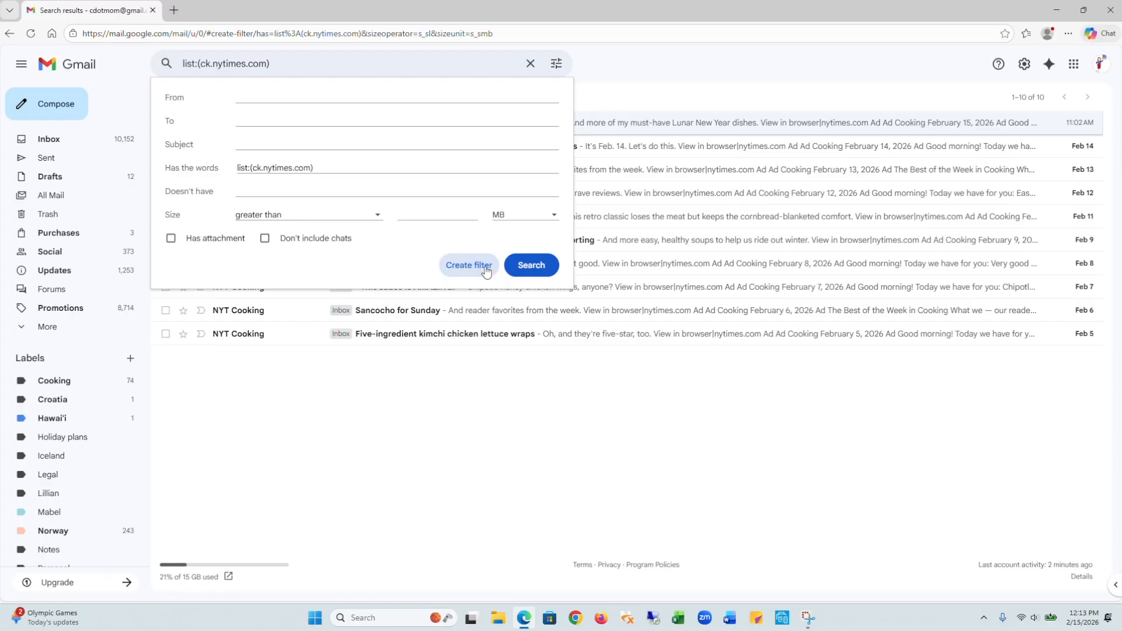
# Step: Have the NYT Cooking filter apply the Cooking label, also to existing matching conversations, and create it
pyautogui.click(170, 186)
pyautogui.click(318, 189)
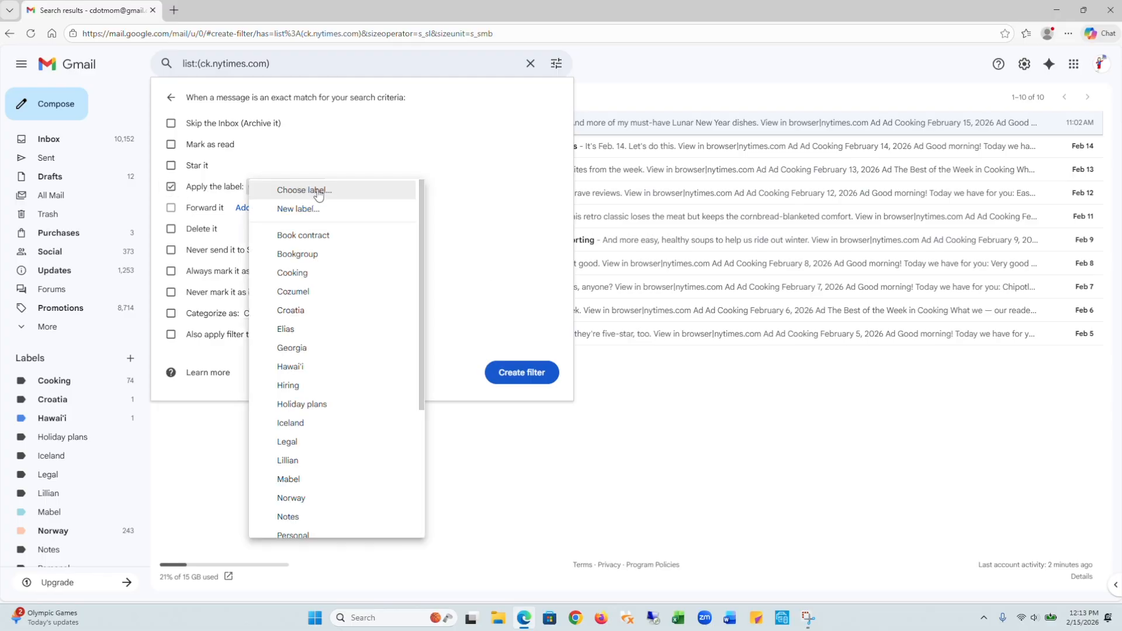
pyautogui.click(318, 275)
pyautogui.click(170, 334)
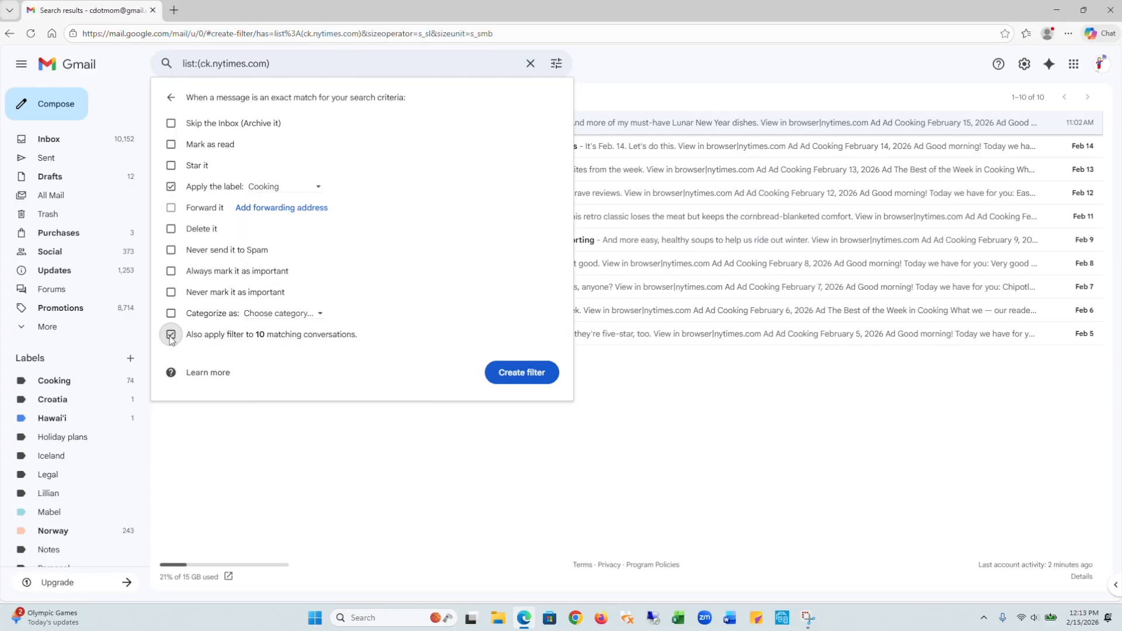
pyautogui.click(540, 374)
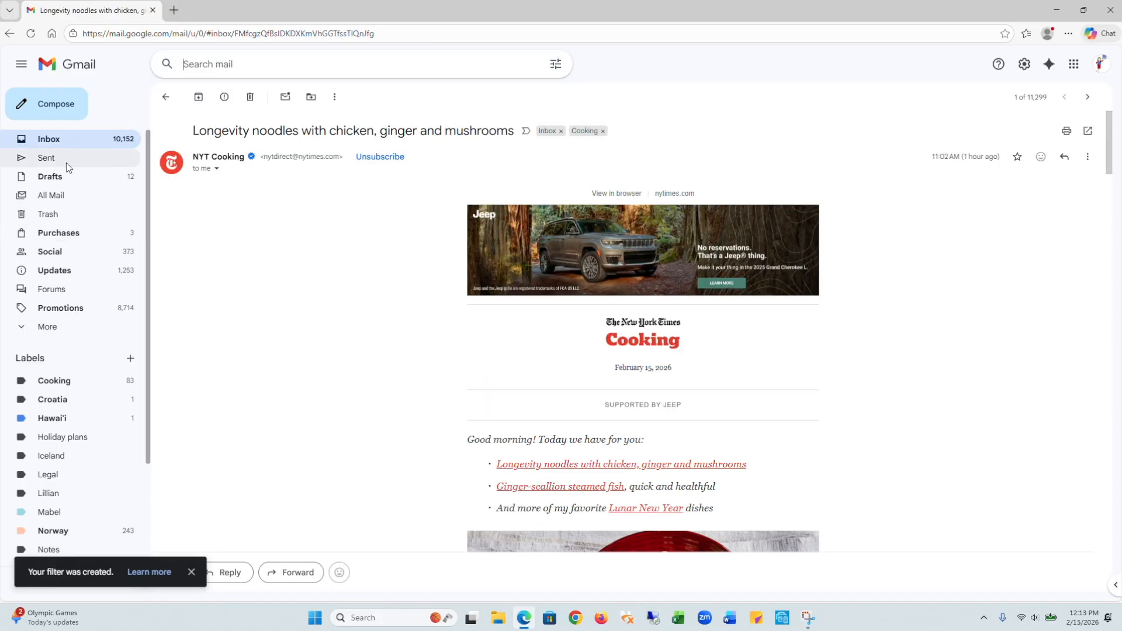
# Step: Return to the inbox, set the Cooking label's color to solid blue and look over the labelled messages
pyautogui.click(49, 139)
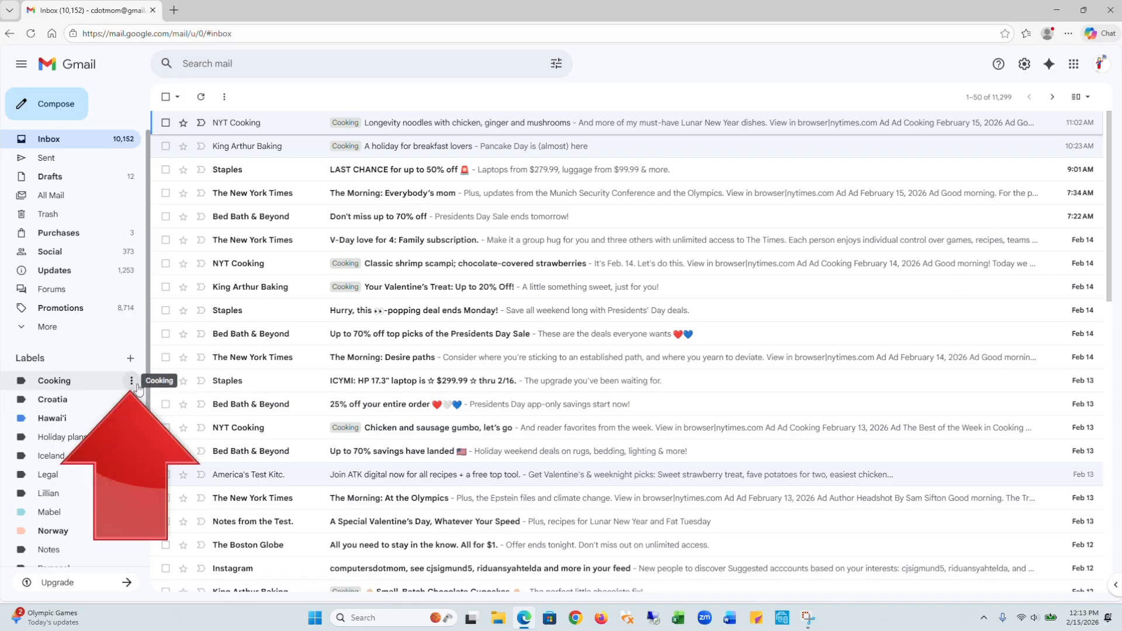
pyautogui.click(133, 383)
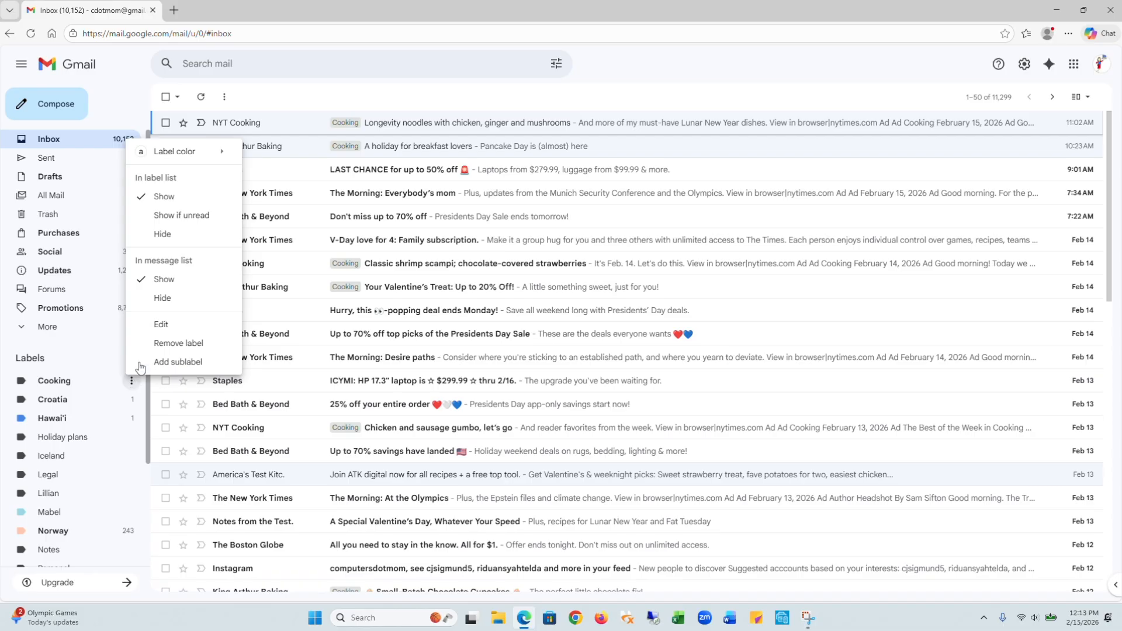
pyautogui.moveTo(197, 160)
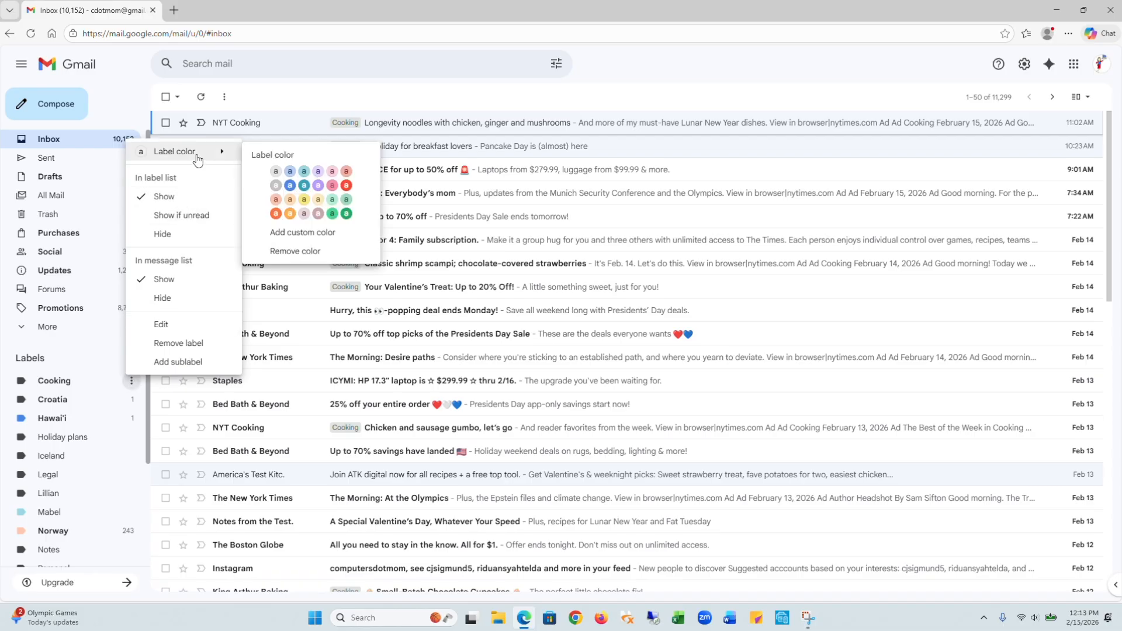
pyautogui.click(290, 186)
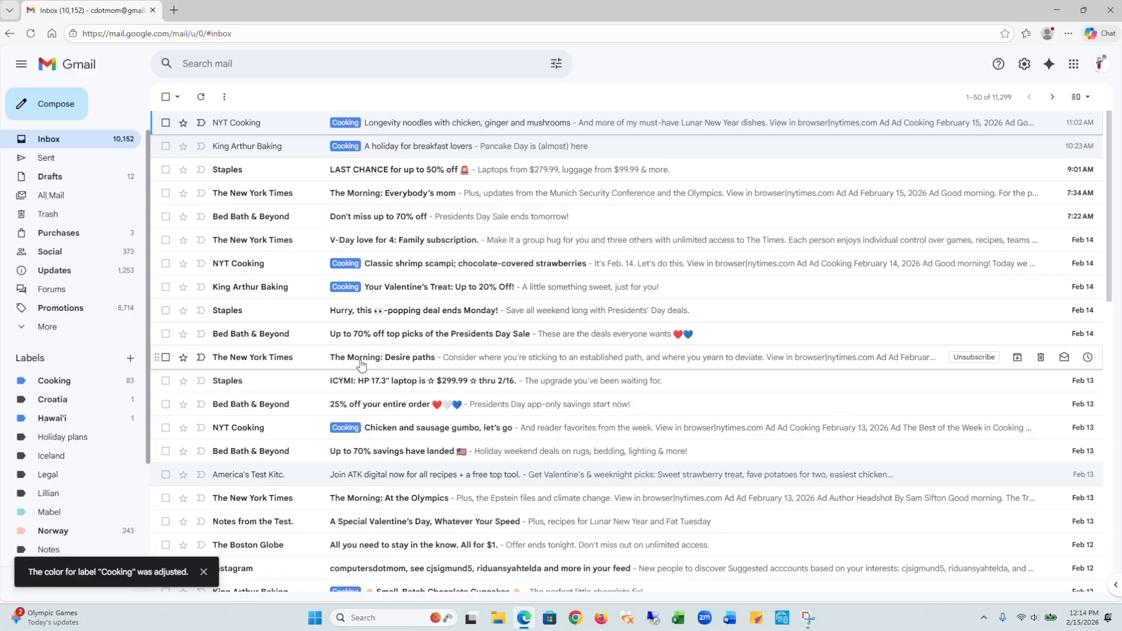
pyautogui.scroll(-3, 361, 365)
pyautogui.scroll(-4, 361, 365)
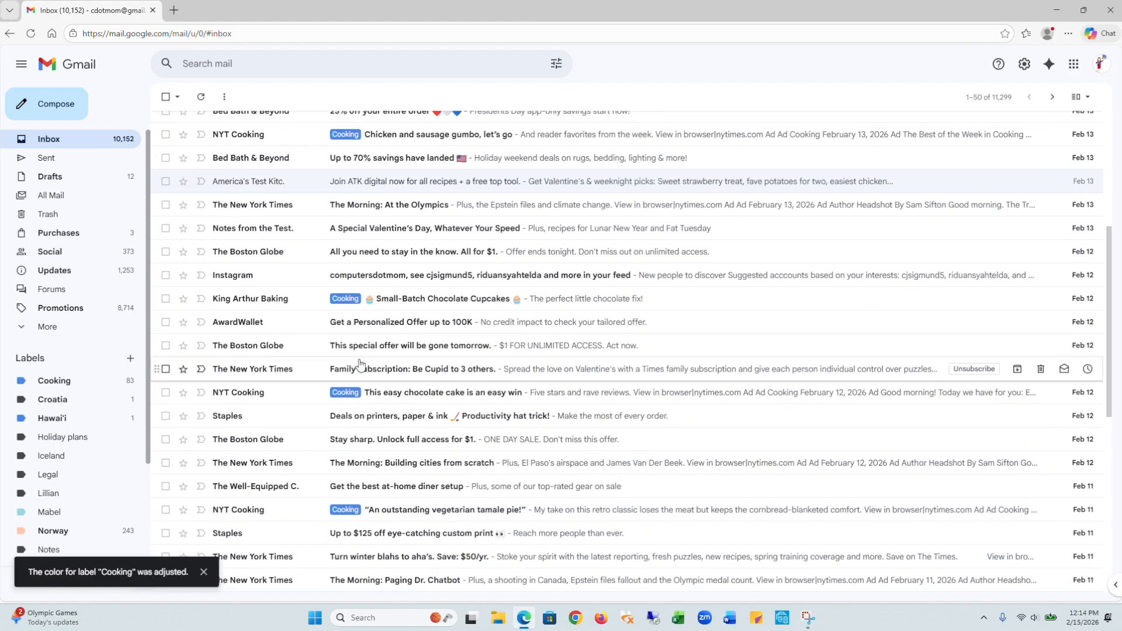
pyautogui.scroll(7, 361, 365)
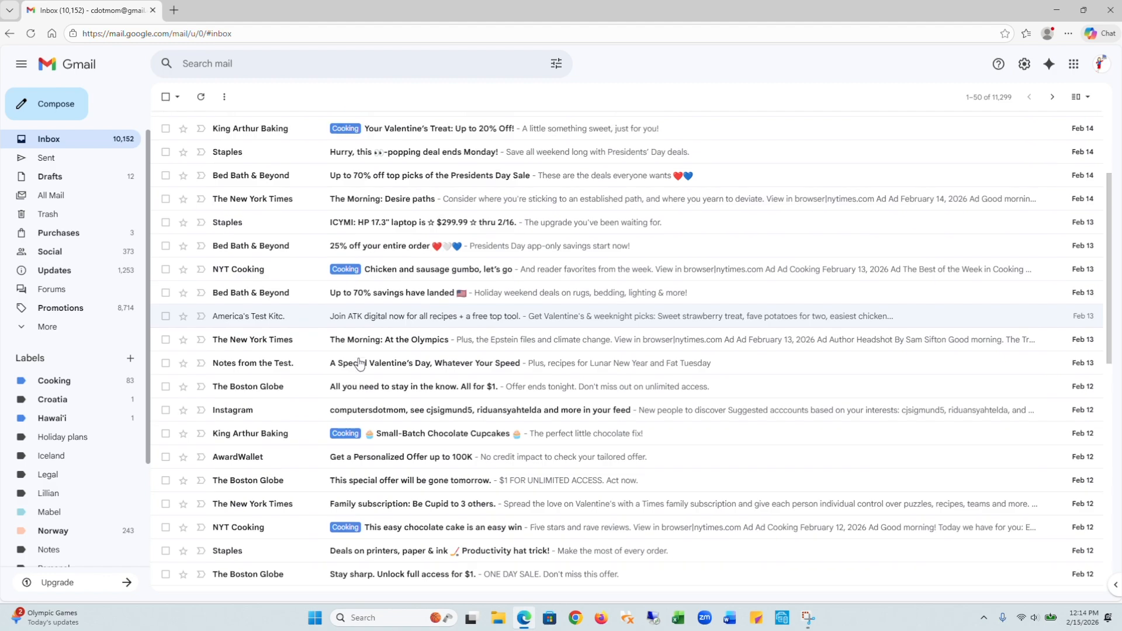
# Step: Search mail for "climate" and start a filter from the ICN Sunday Morning message "Climate action in the hands of the state"
pyautogui.click(256, 61)
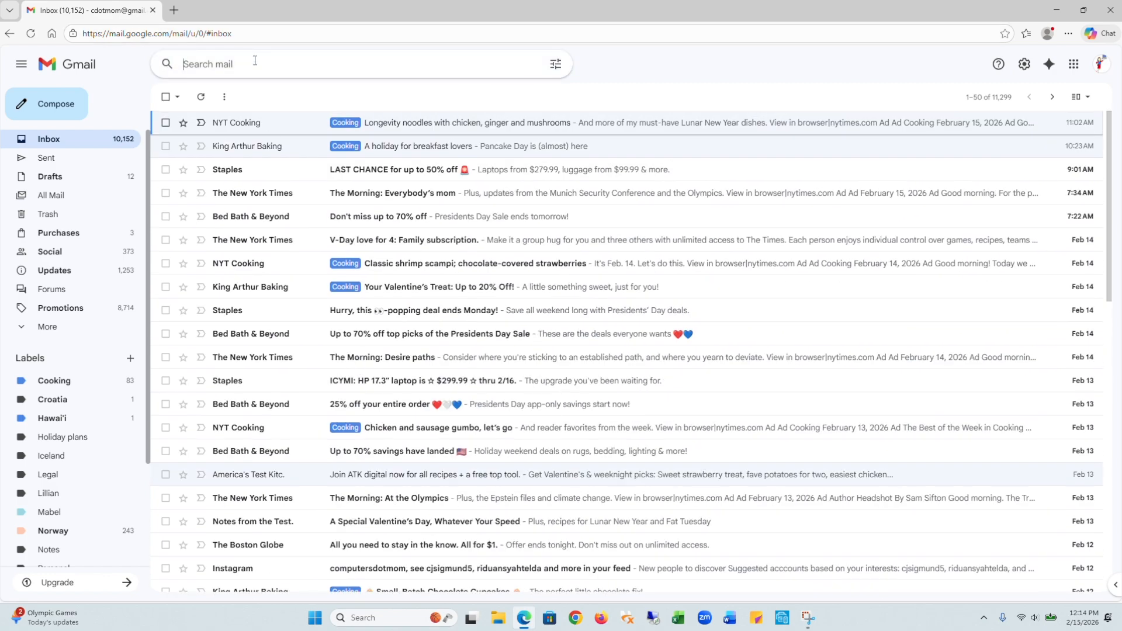
pyautogui.write('climate')
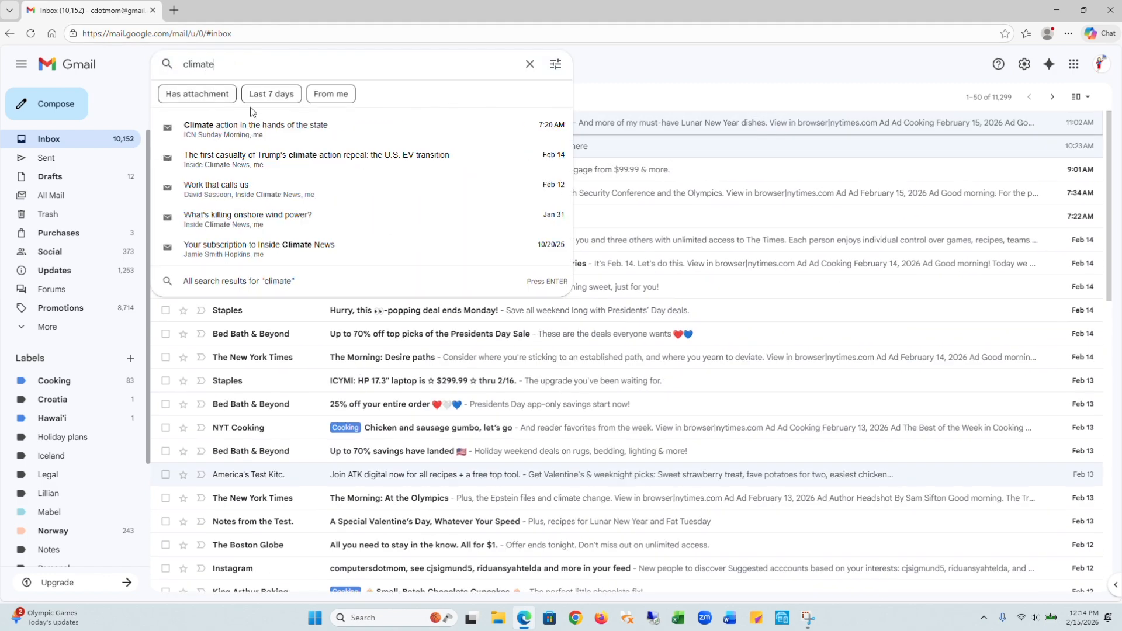
pyautogui.click(252, 129)
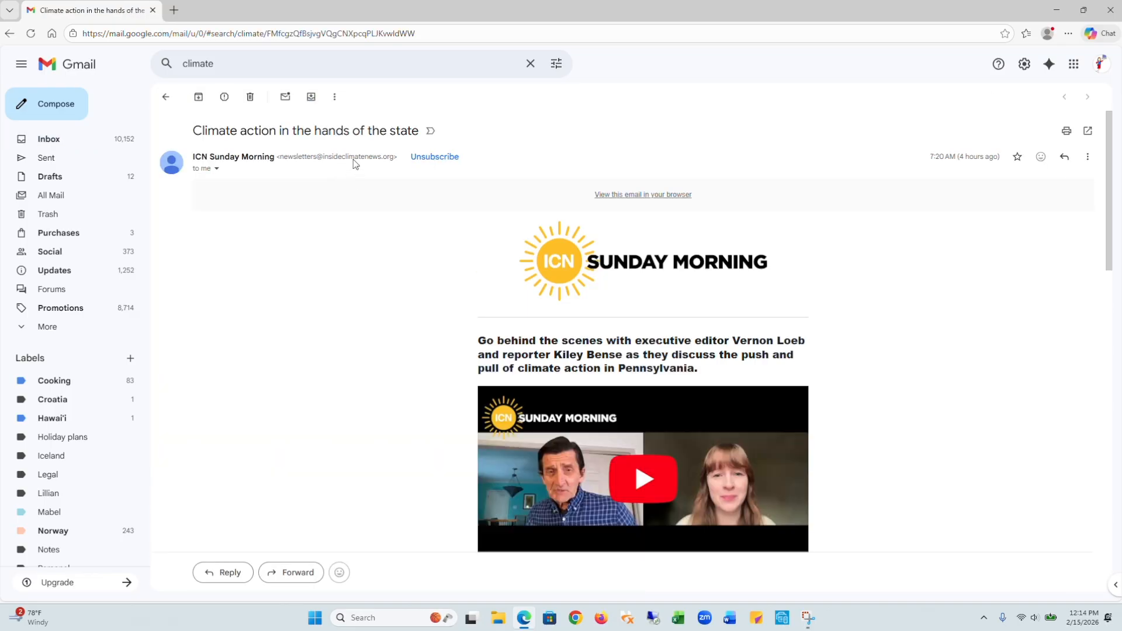
pyautogui.click(334, 97)
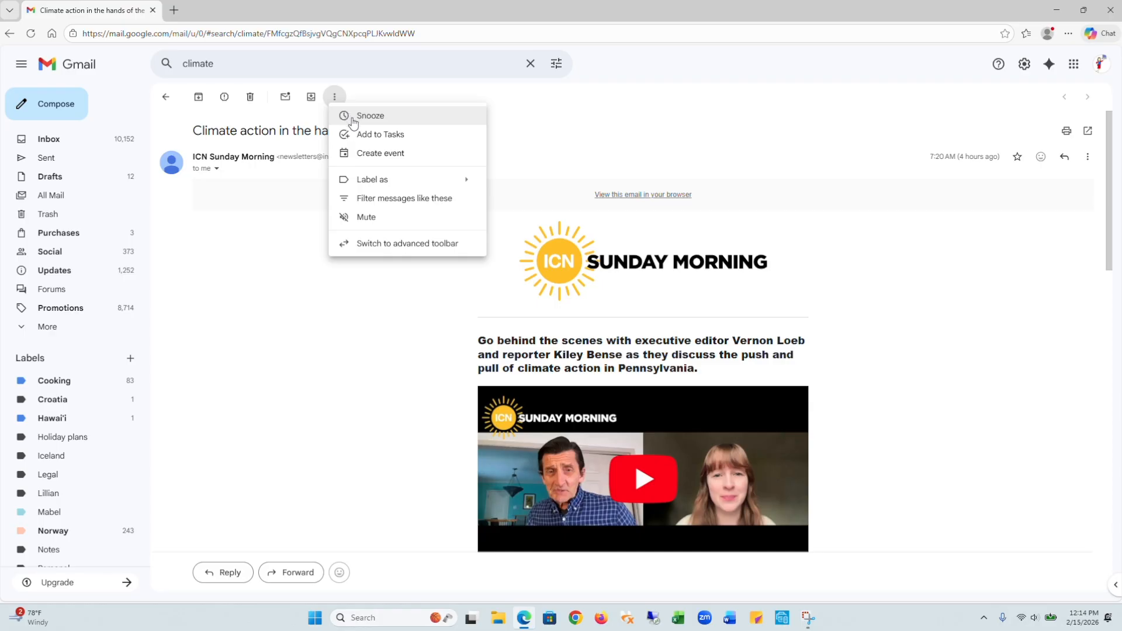
pyautogui.click(386, 203)
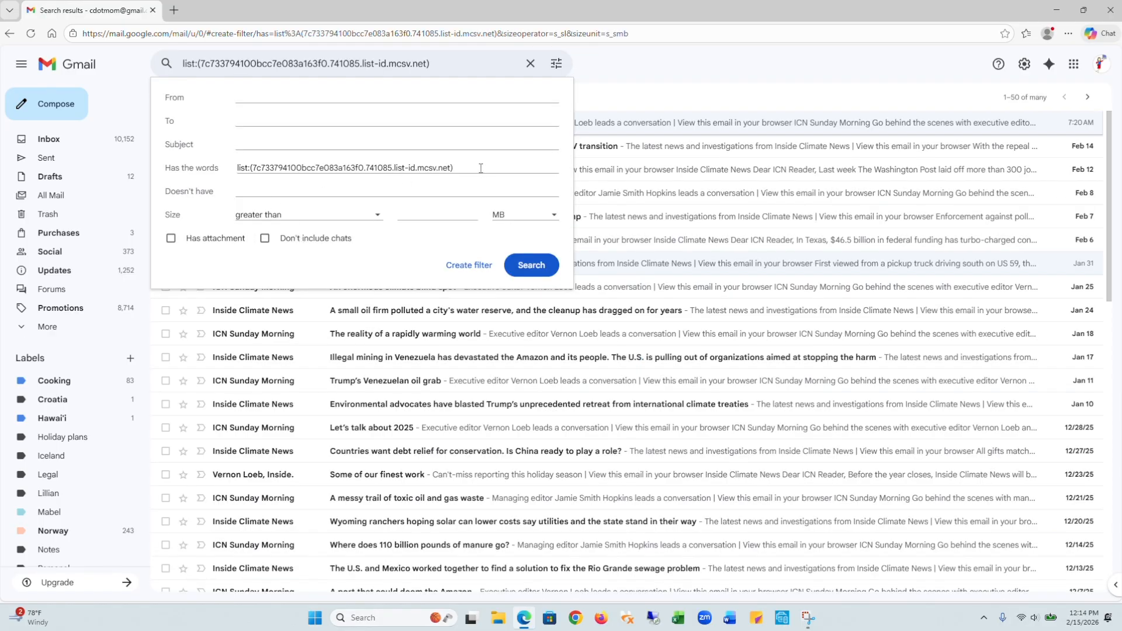
# Step: Keep the filter's suggested mailing-list criterion and have it apply a new label named "Climate issues"
pyautogui.moveTo(482, 169); pyautogui.dragTo(187, 184)
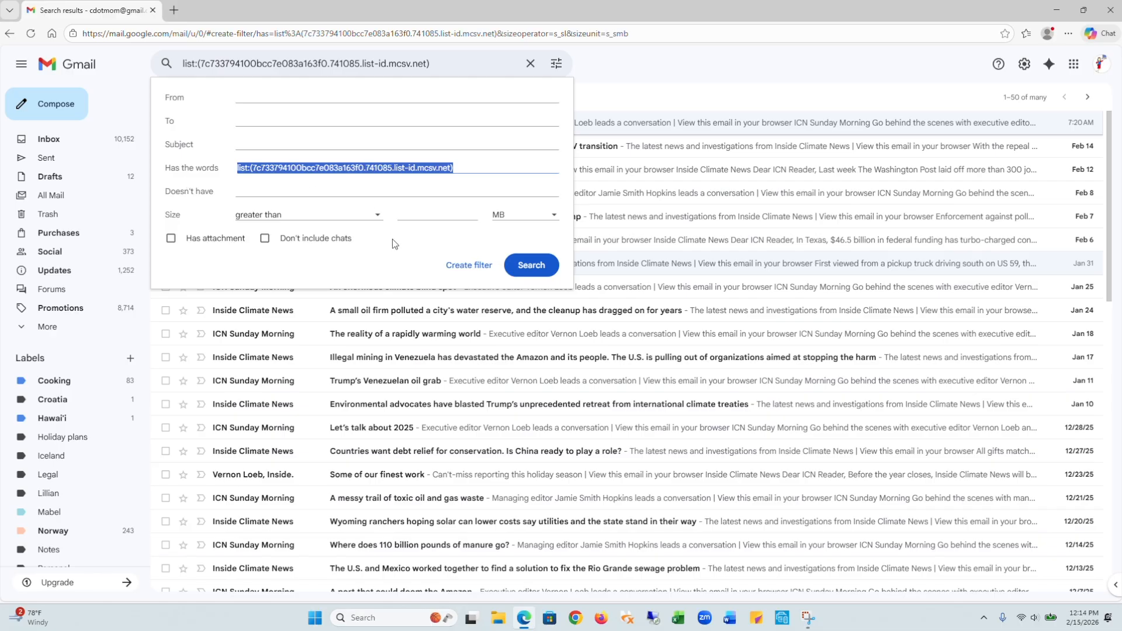
pyautogui.click(467, 267)
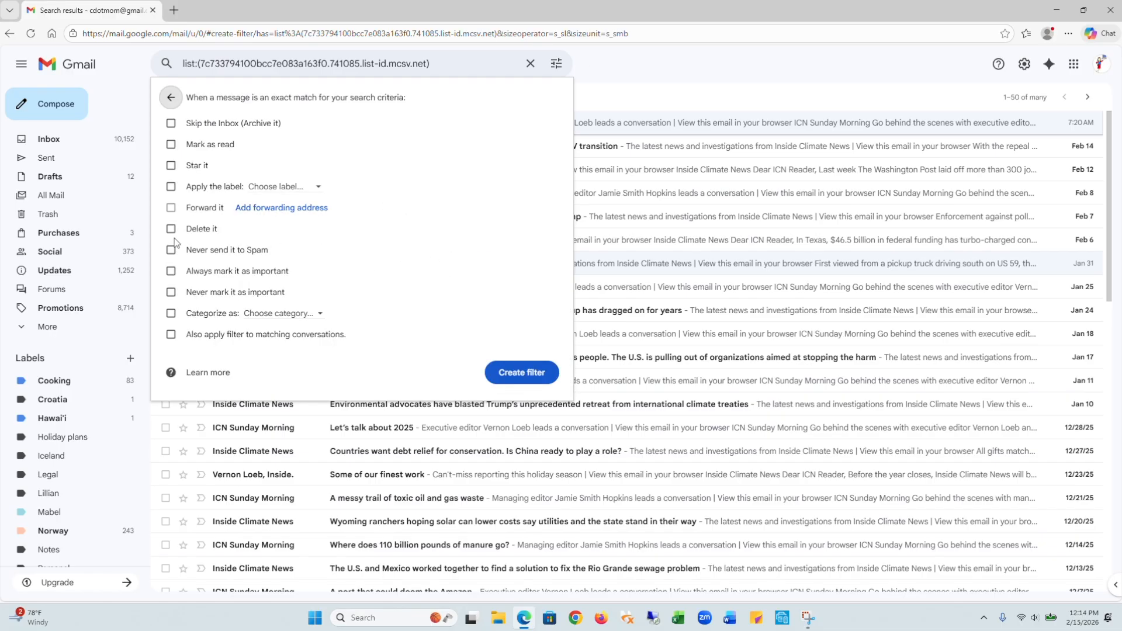
pyautogui.click(170, 187)
pyautogui.click(302, 188)
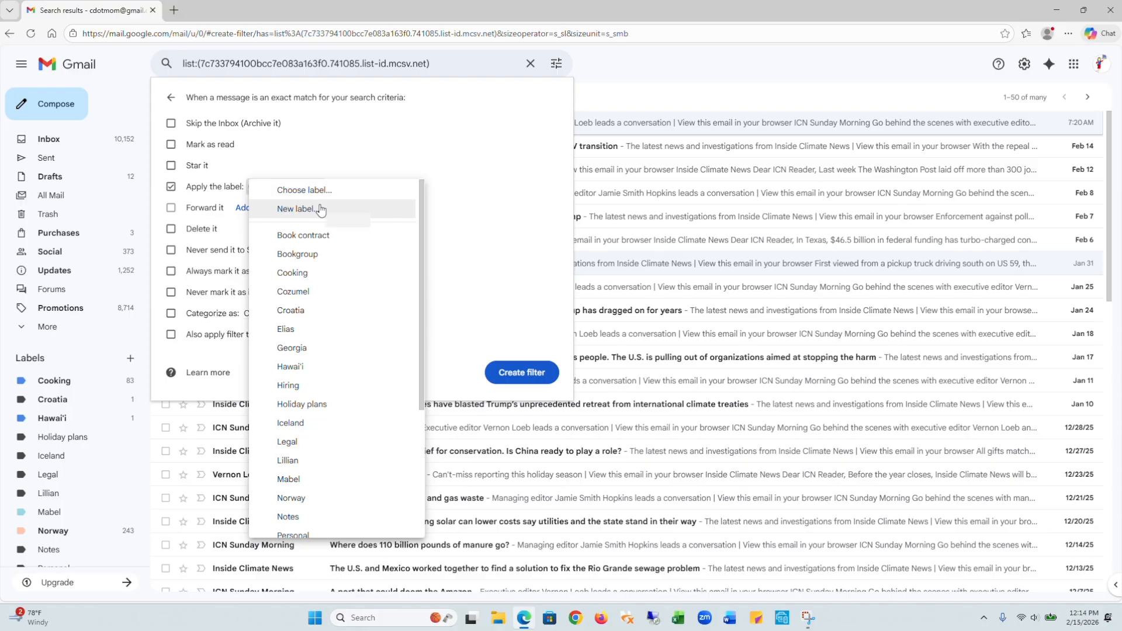
pyautogui.click(321, 209)
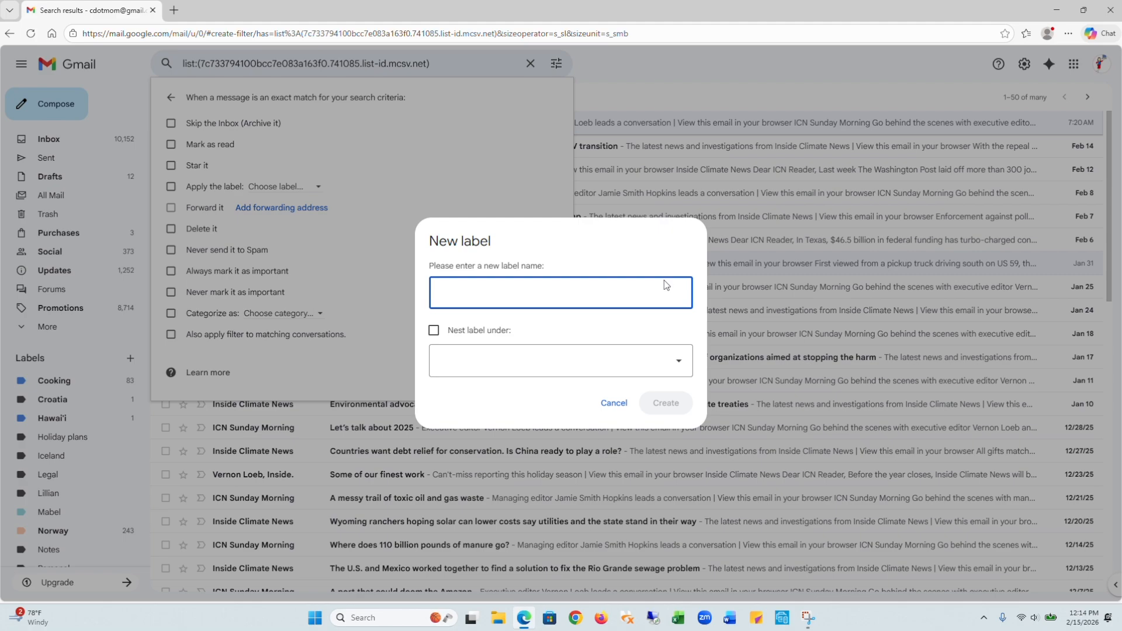
pyautogui.write('Clim')
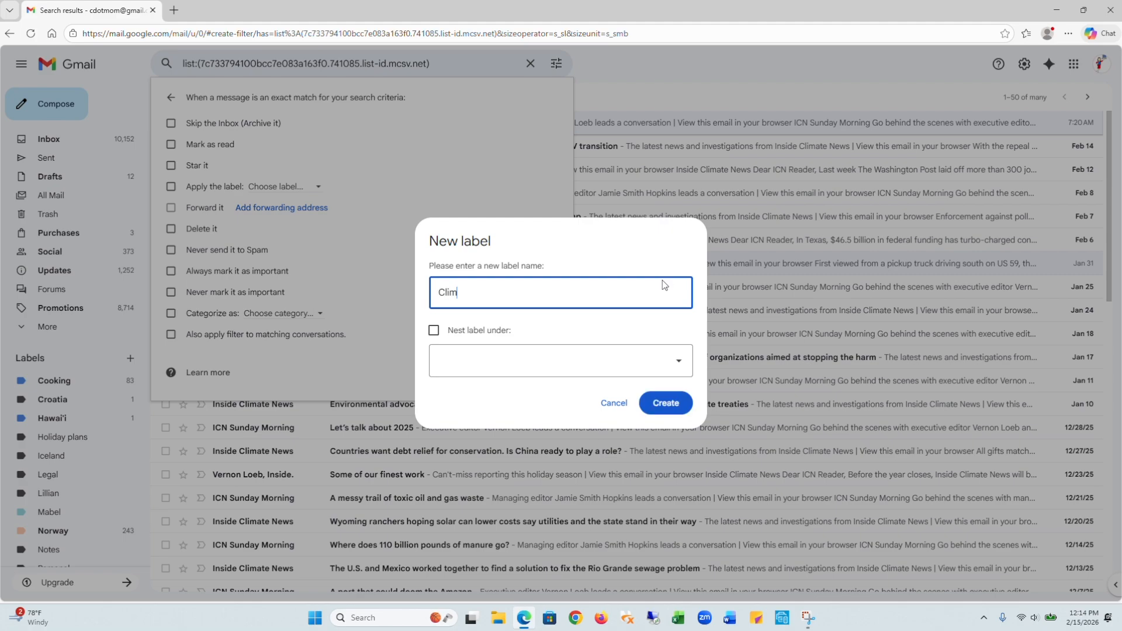
pyautogui.write('ate issues')
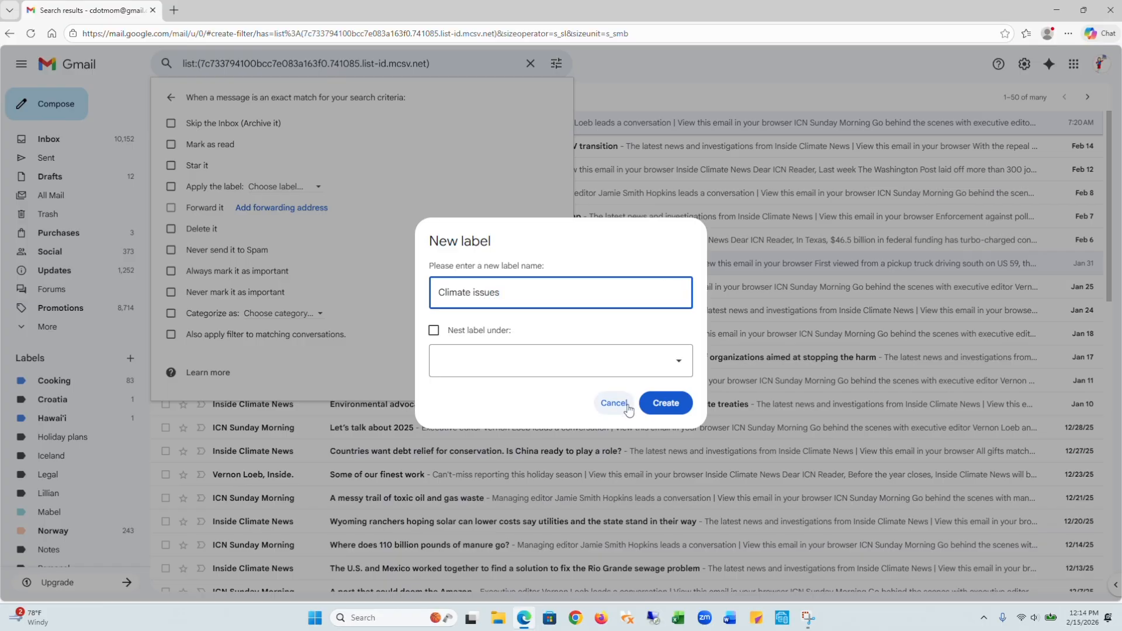
pyautogui.click(670, 408)
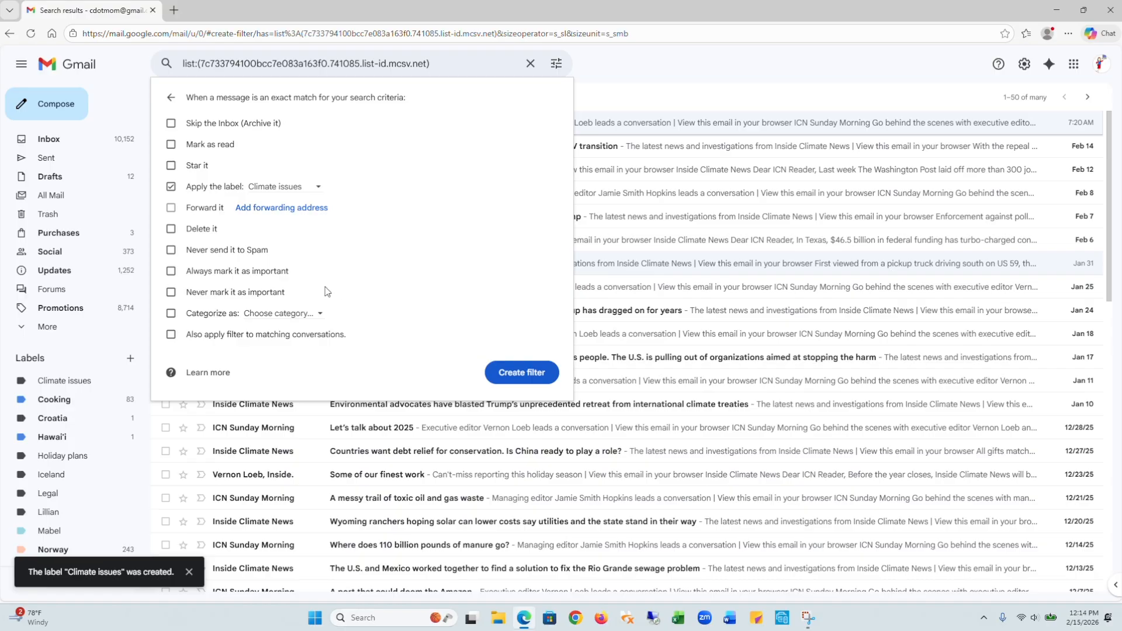
# Step: Create the climate newsletter filter, check the messages under the Climate issues label and return to the inbox
pyautogui.click(523, 377)
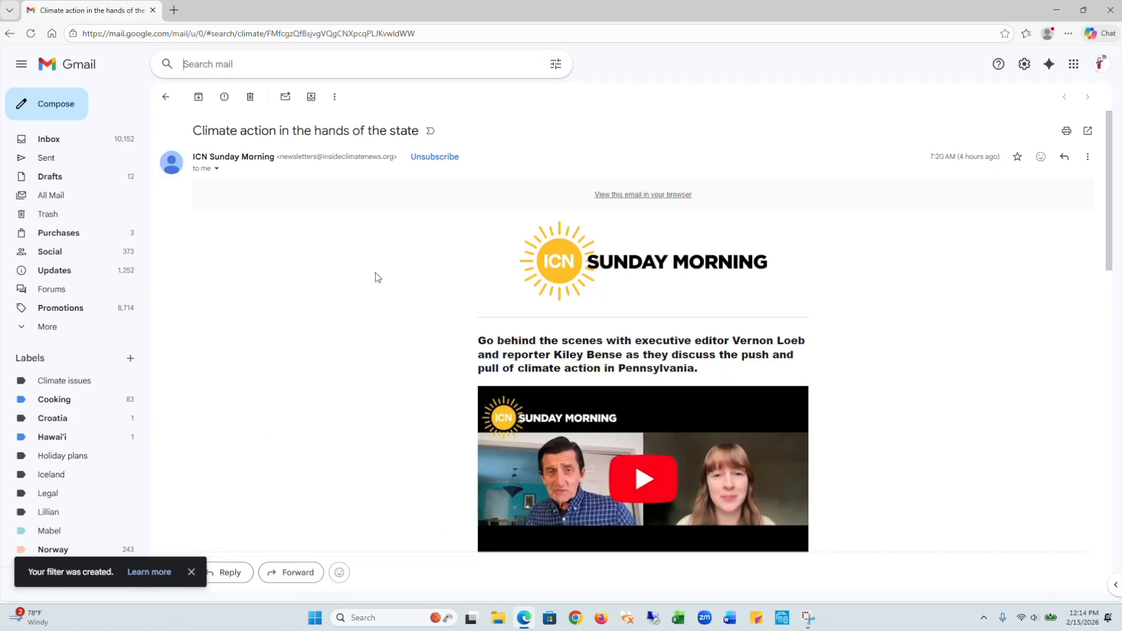
pyautogui.click(81, 388)
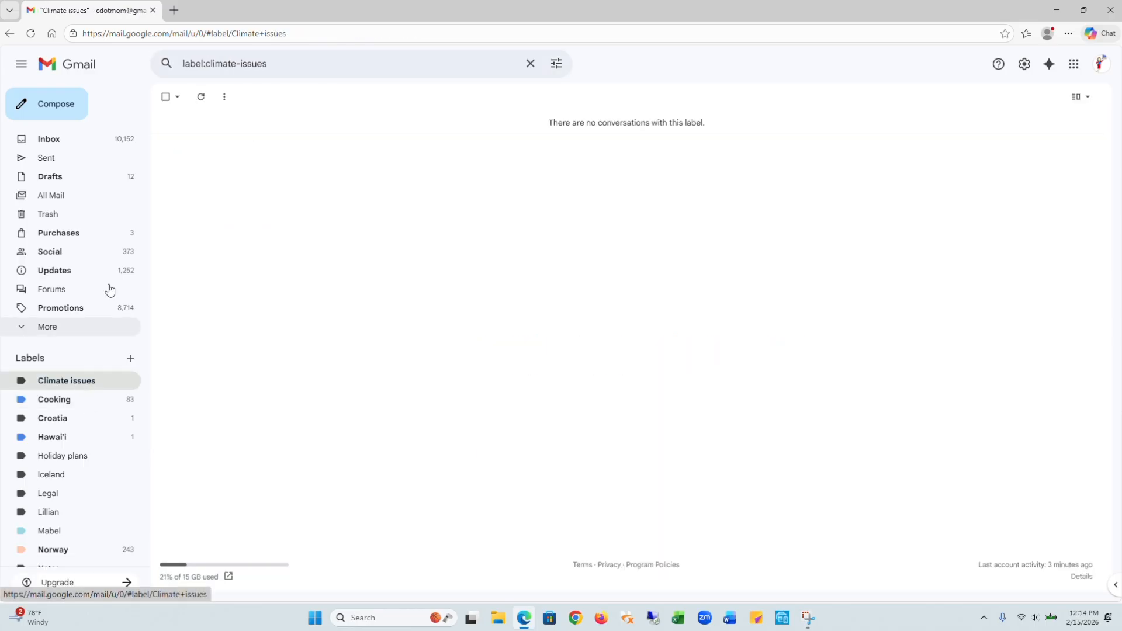
pyautogui.click(78, 145)
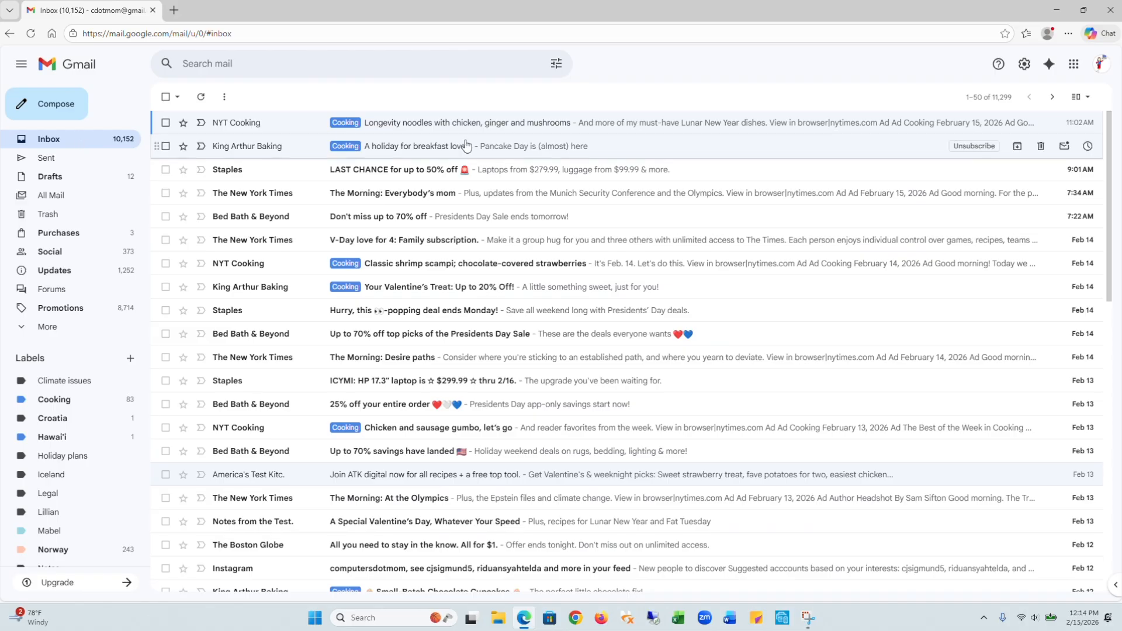
# Step: Edit the existing Climate issues filter in the settings to also apply to matching conversations, update it and view the label's messages
pyautogui.click(1030, 66)
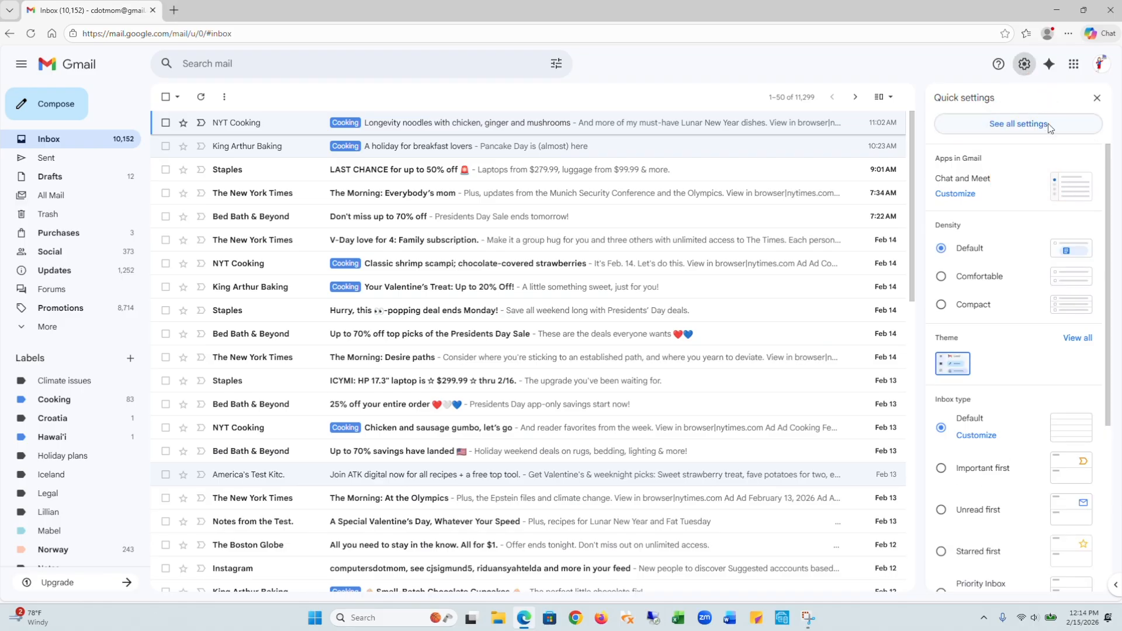
pyautogui.click(1049, 128)
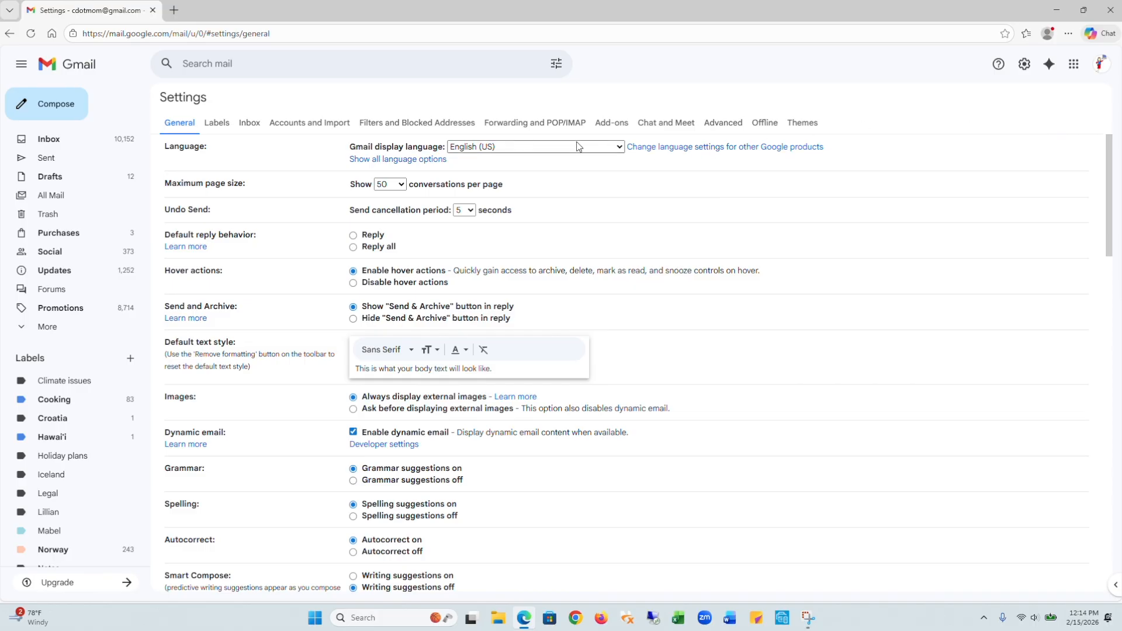
pyautogui.click(413, 122)
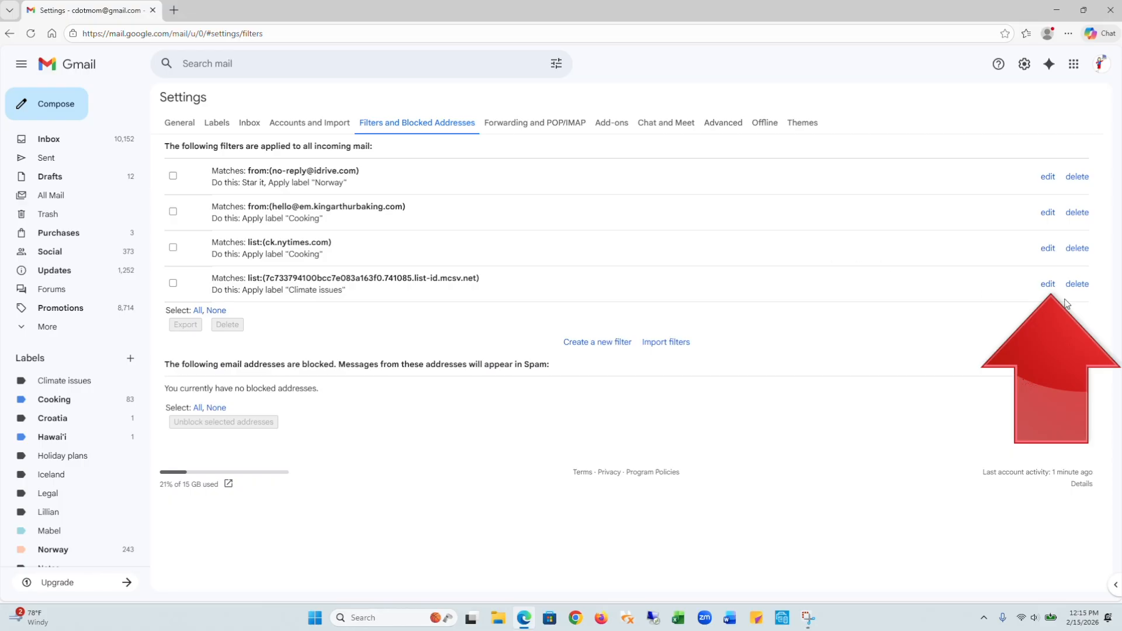
pyautogui.click(1048, 286)
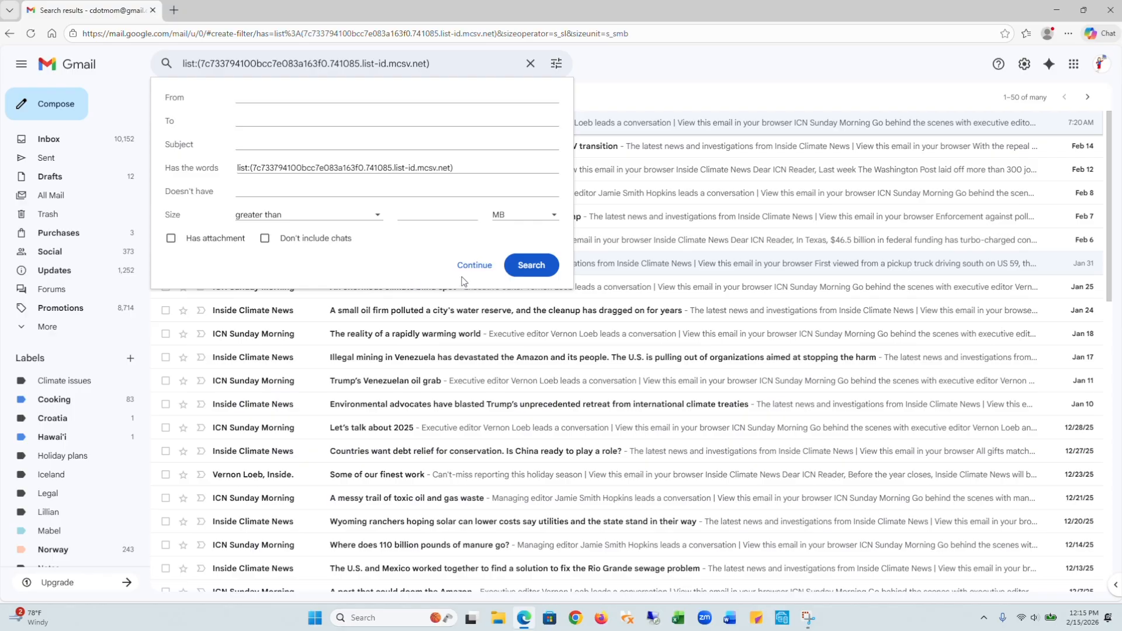
pyautogui.click(489, 277)
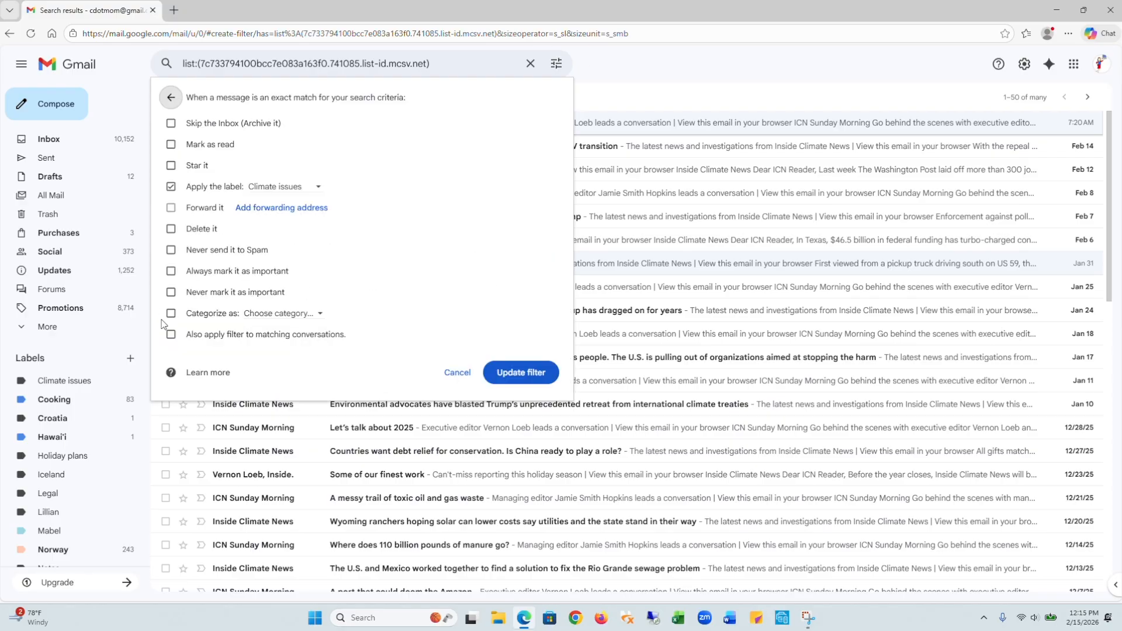
pyautogui.click(170, 334)
pyautogui.click(511, 375)
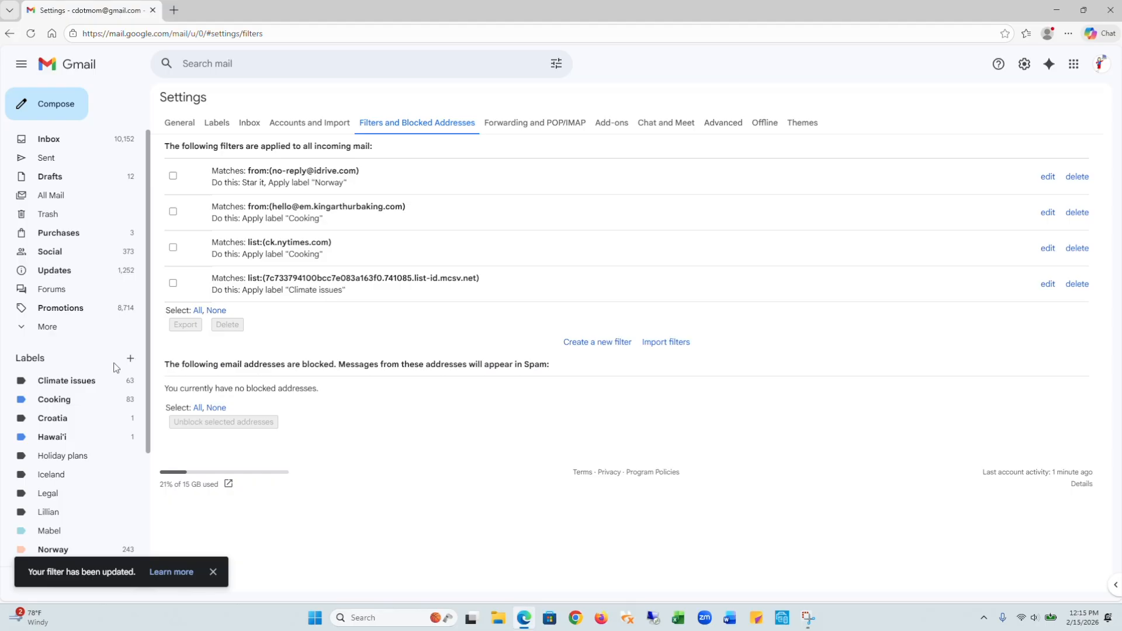
pyautogui.click(81, 388)
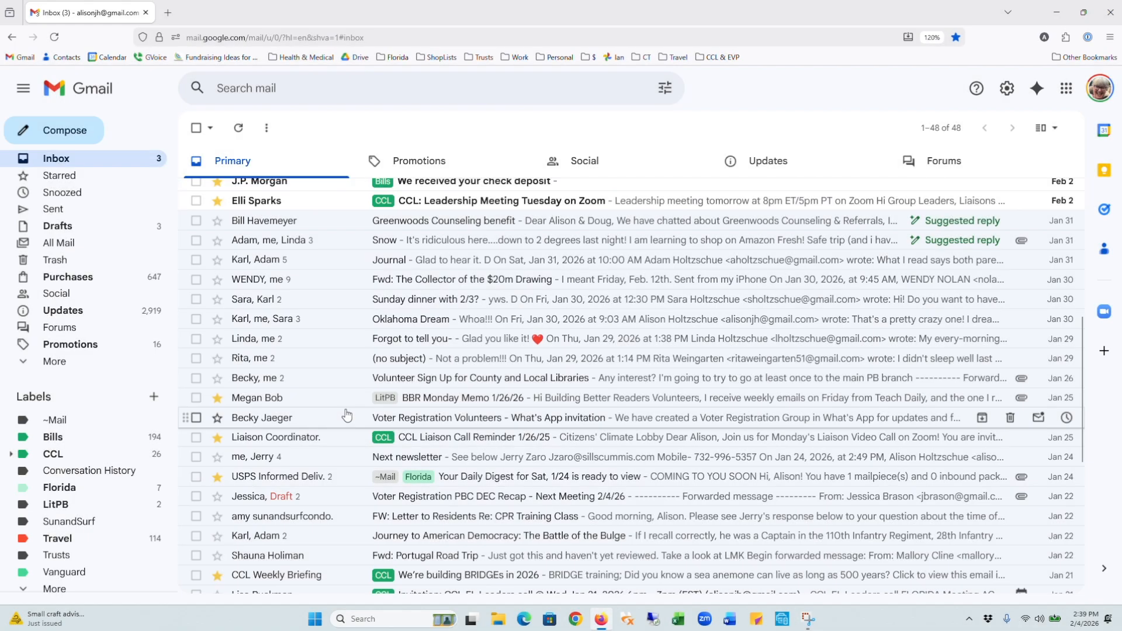
# Step: Open "Fw: BBR Monday Memo 2/2/26" under the LitPB label, collapse its AI Overview and start a filter from that message
pyautogui.click(80, 507)
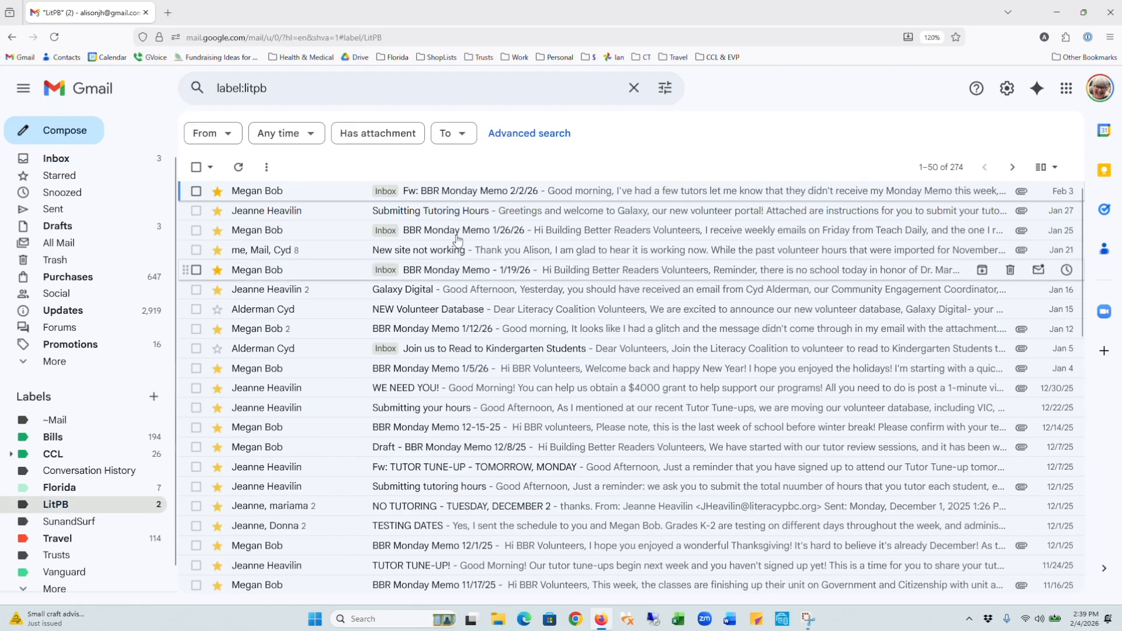
pyautogui.click(334, 199)
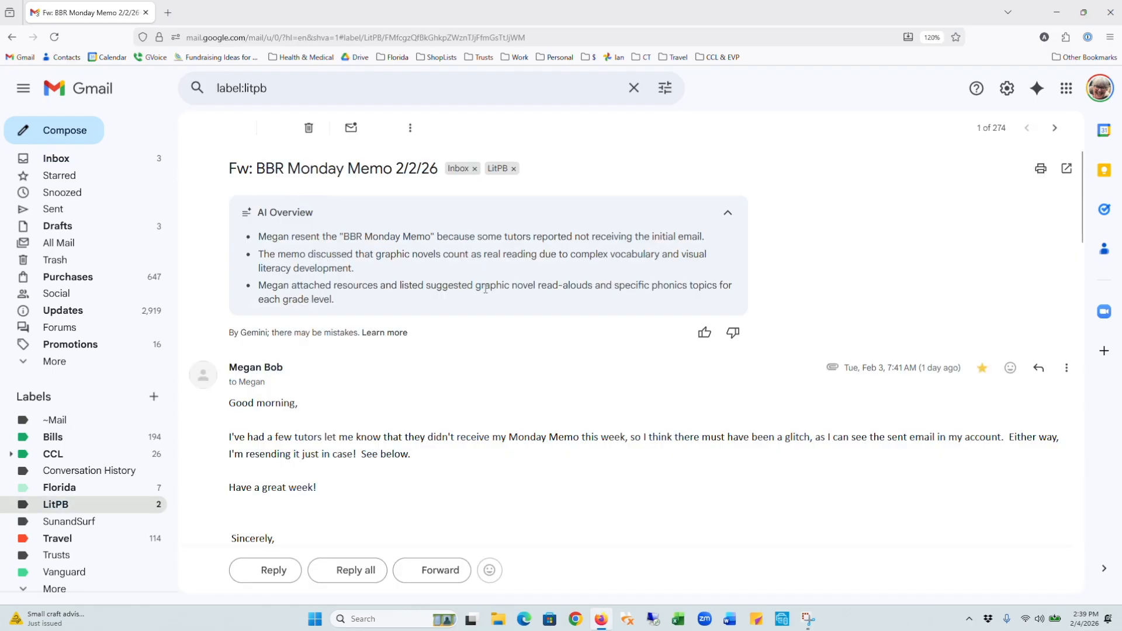
pyautogui.click(723, 214)
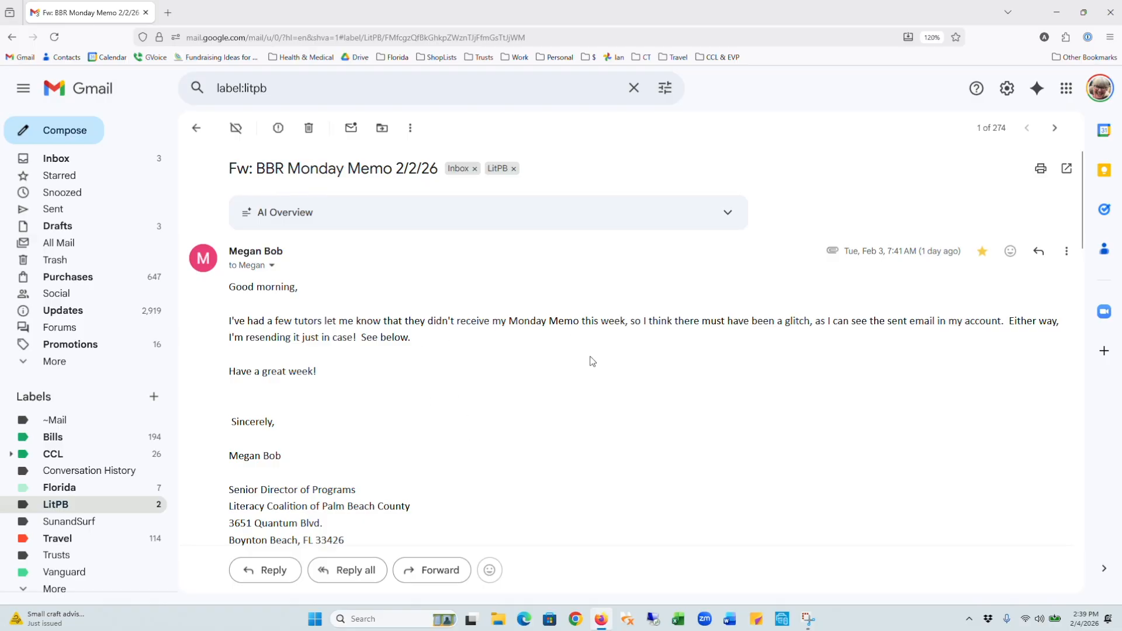
pyautogui.click(416, 136)
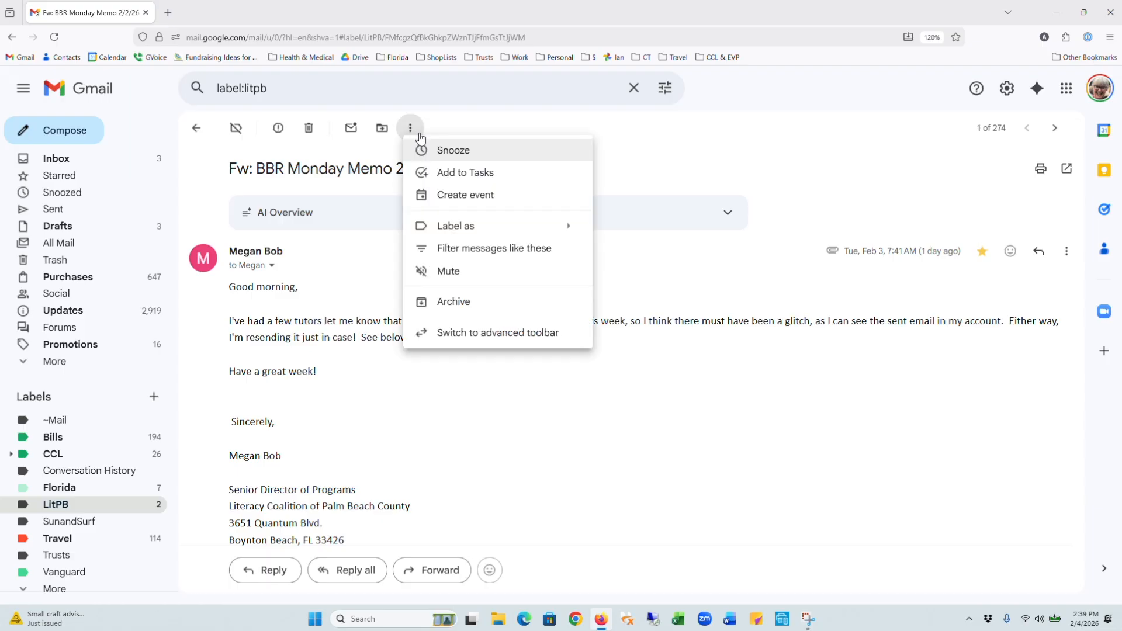
pyautogui.click(499, 246)
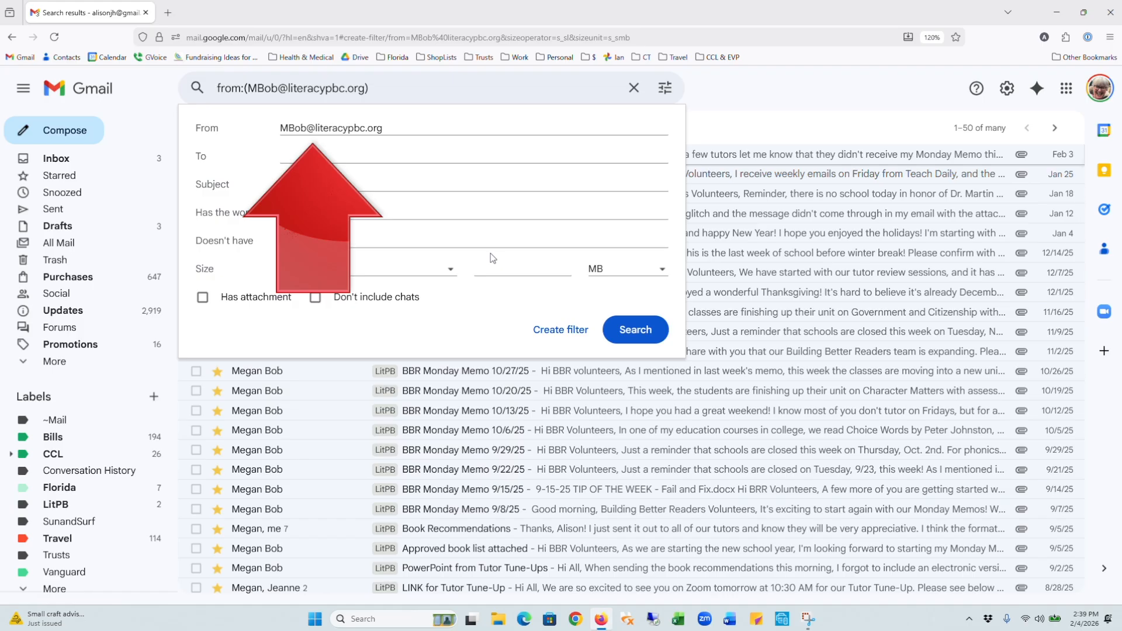
pyautogui.moveTo(307, 129); pyautogui.dragTo(269, 142)
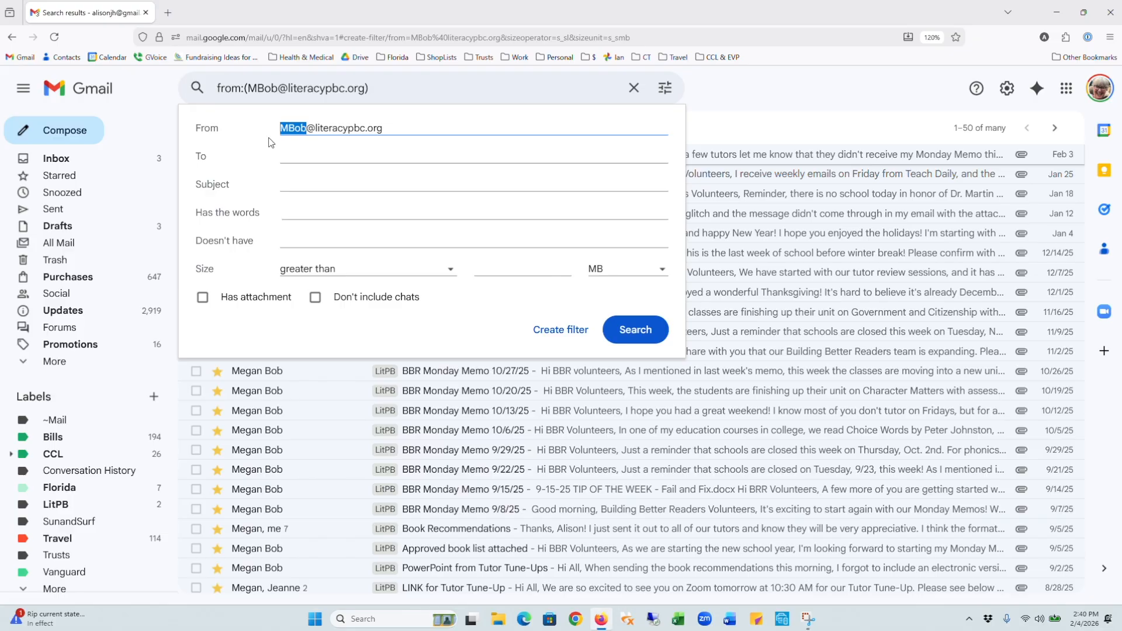
pyautogui.press('BackSpace')
pyautogui.click(621, 316)
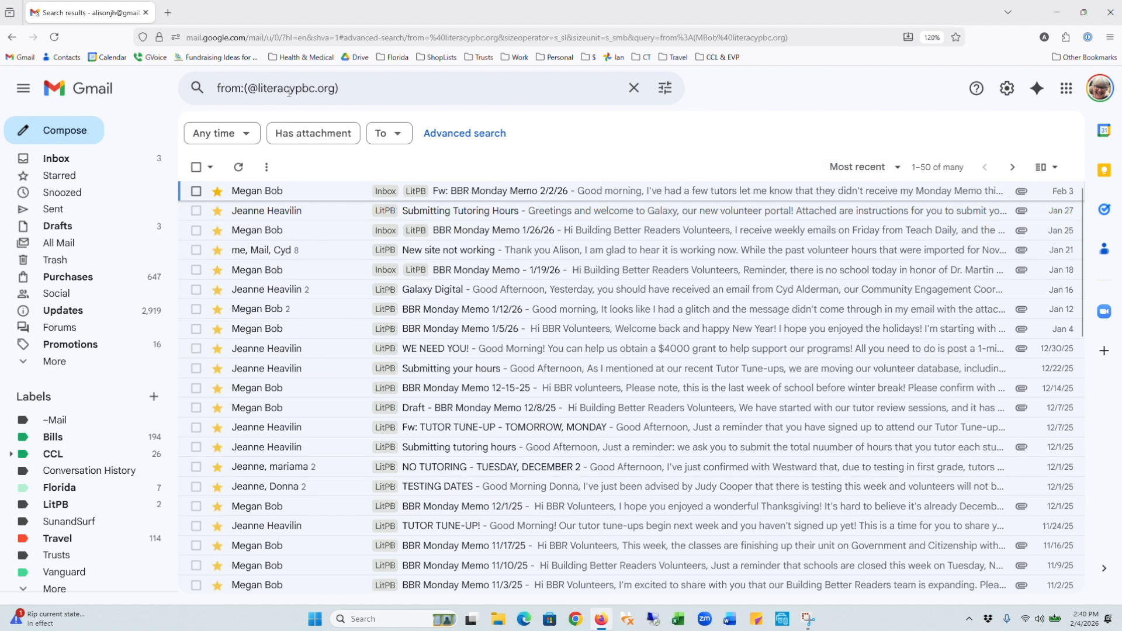
pyautogui.click(665, 88)
pyautogui.click(560, 328)
pyautogui.click(242, 234)
pyautogui.click(349, 235)
pyautogui.scroll(-10, 388, 396)
pyautogui.scroll(3, 388, 337)
pyautogui.click(374, 264)
pyautogui.click(202, 411)
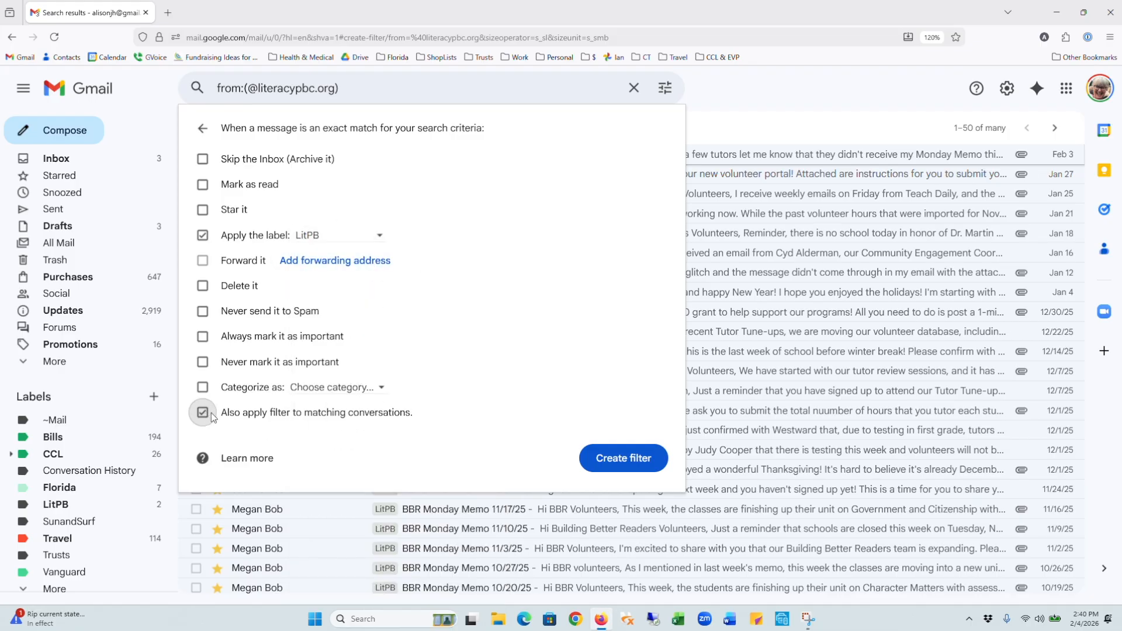
pyautogui.click(623, 459)
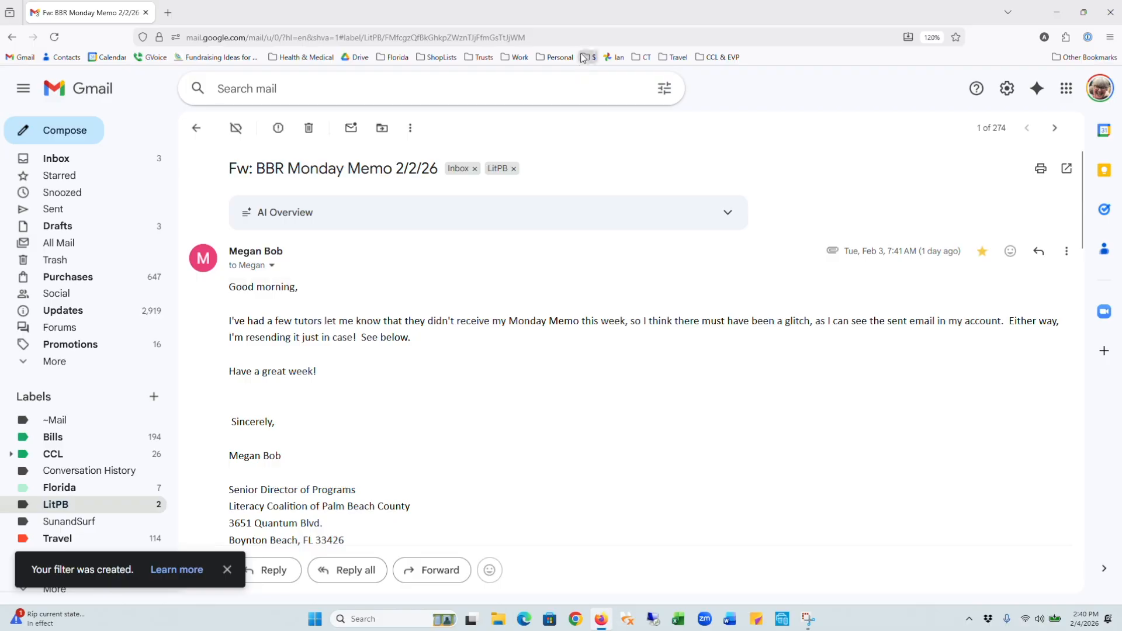